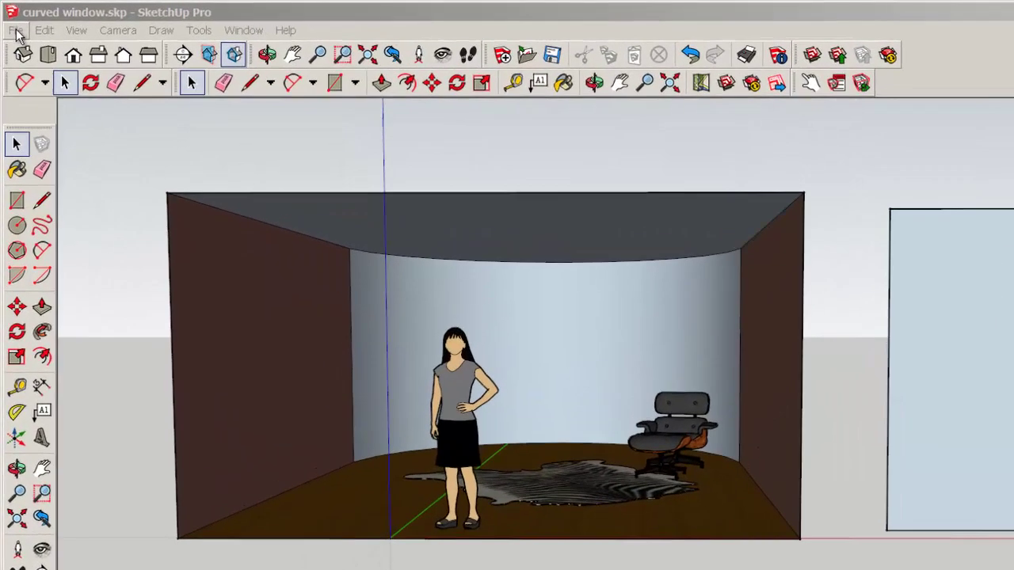
Import the skyline image 1313570_48029144.jpg as a texture and fit it onto the flat rectangle beside the room.
click(14, 24)
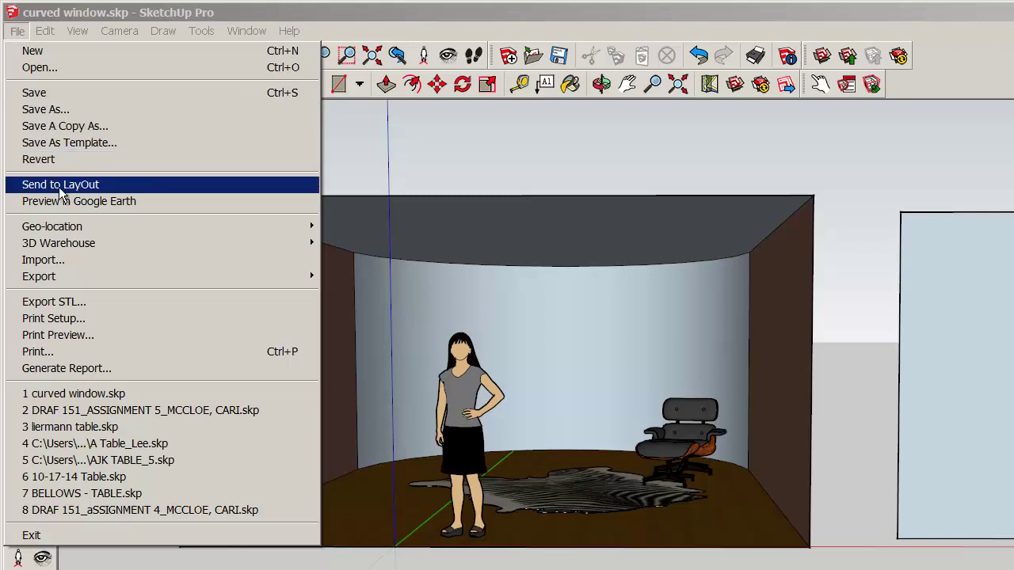
click(64, 258)
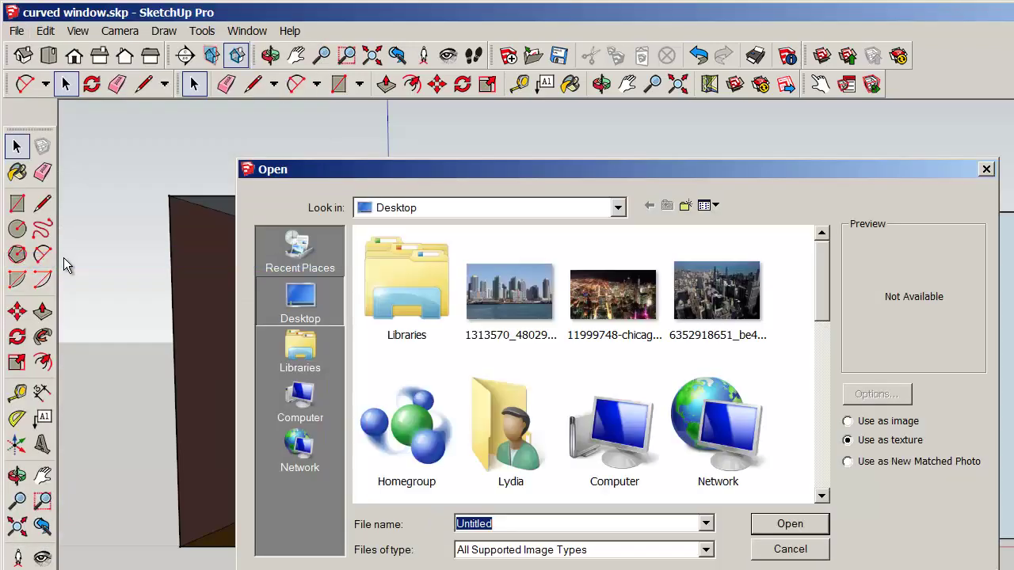
double_click(509, 307)
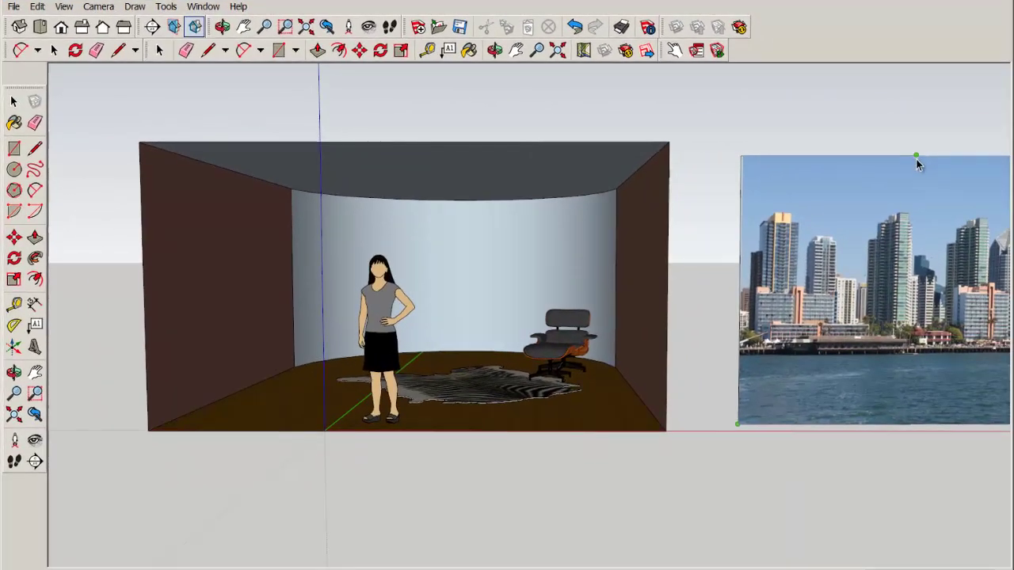
click(917, 157)
Move the image rectangle's outer vertical edge away from the room until the skyline texture starts to repeat.
middle_drag(786, 270, 724, 279)
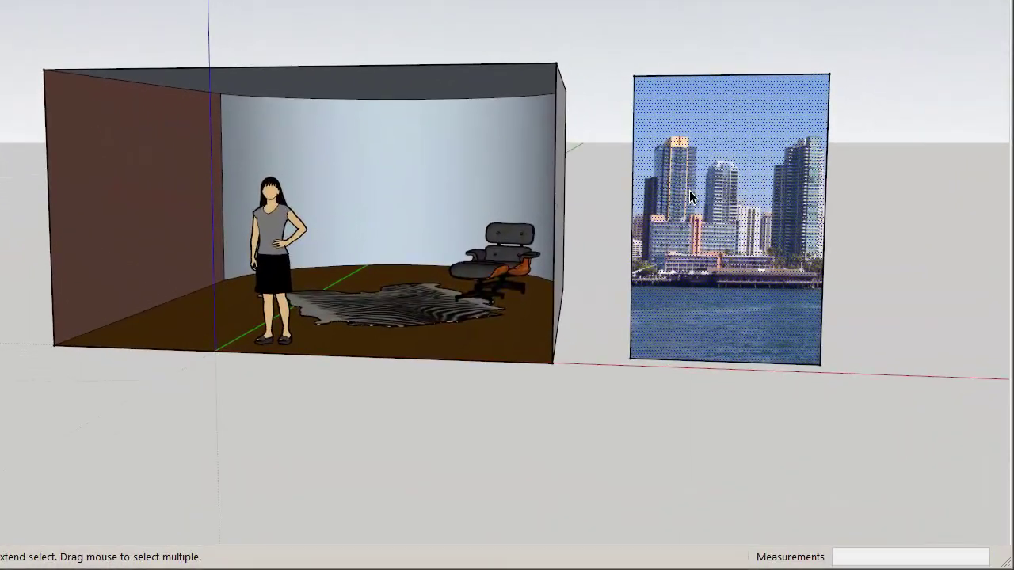
click(823, 207)
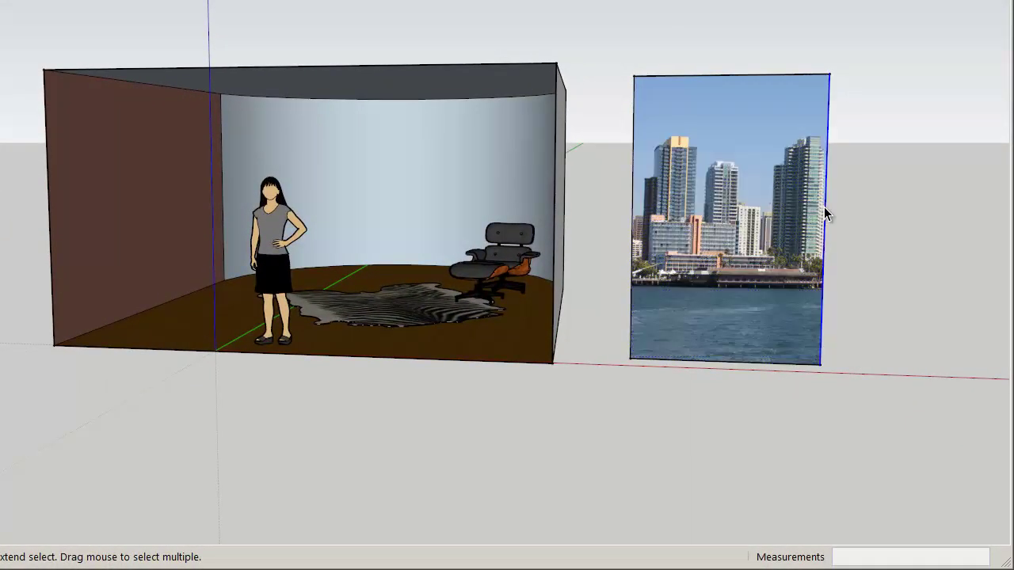
key(l)
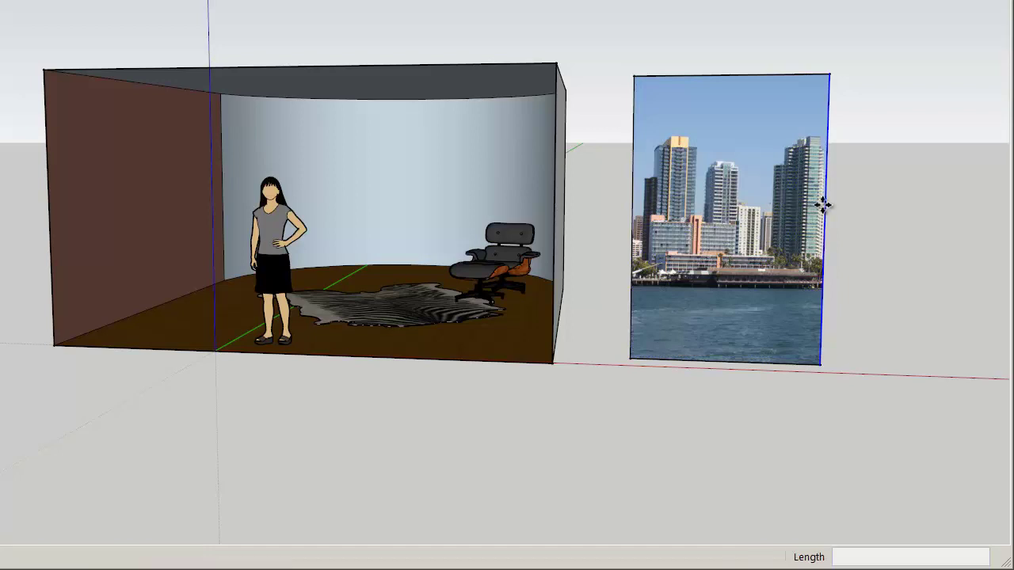
drag(824, 207, 967, 206)
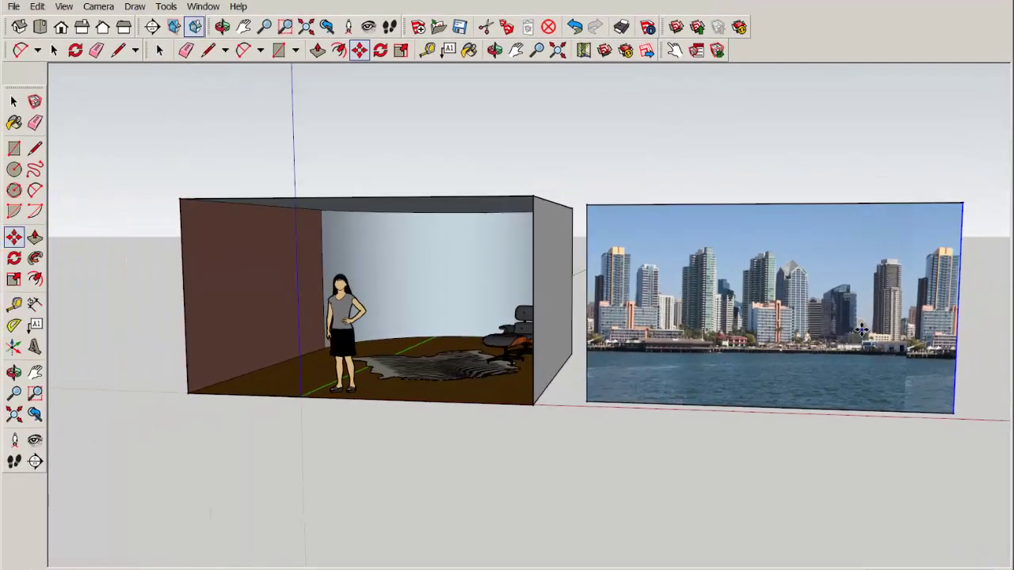
Move the same outer edge back toward the room so the image rectangle is roughly square.
scroll(861, 328, down, 1)
scroll(891, 339, up, 3)
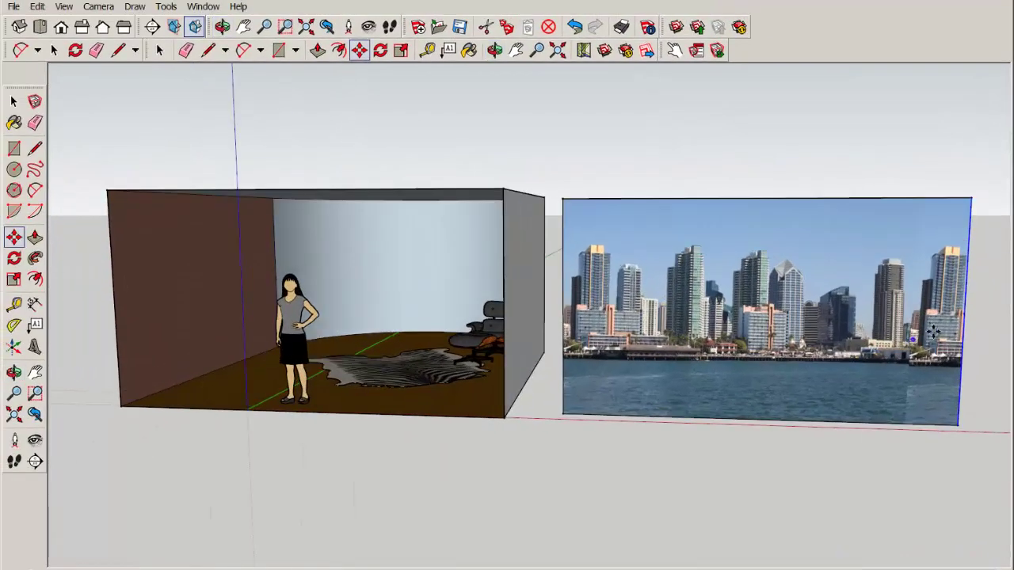
drag(963, 319, 785, 311)
scroll(115, 214, up, 3)
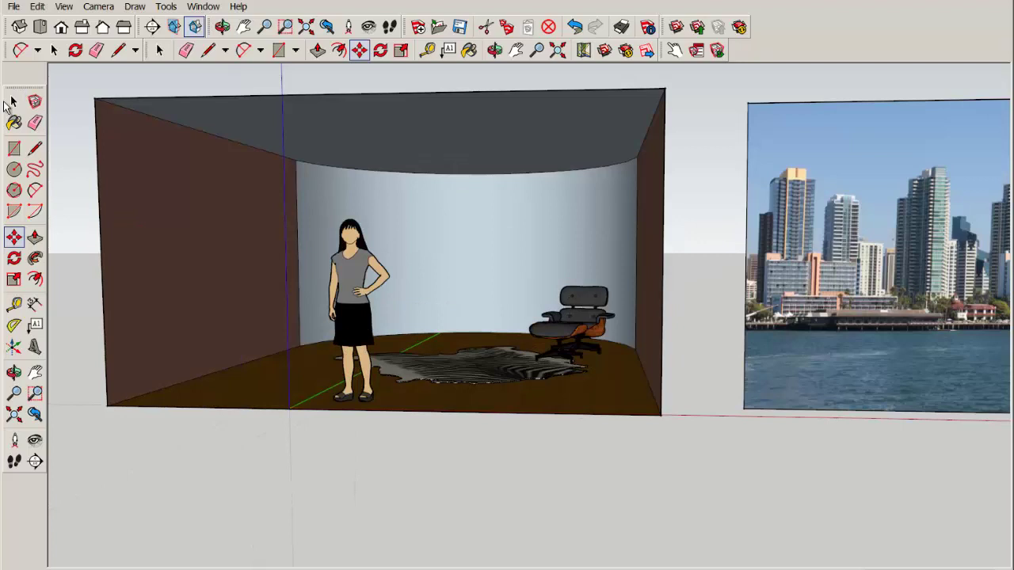
Set the skyline texture on the flat rectangle to Projected.
click(14, 101)
scroll(820, 238, down, 2)
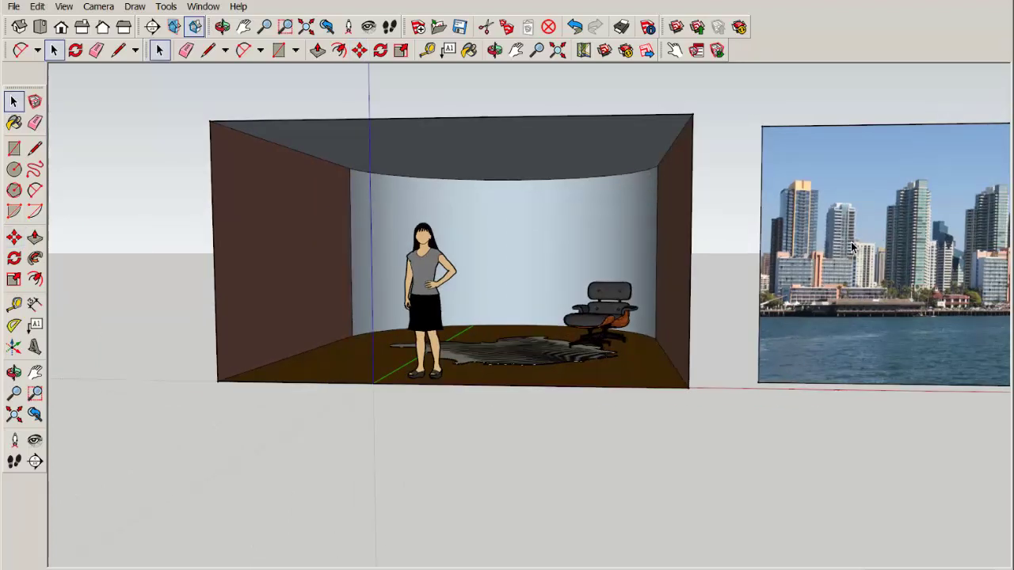
right_click(854, 242)
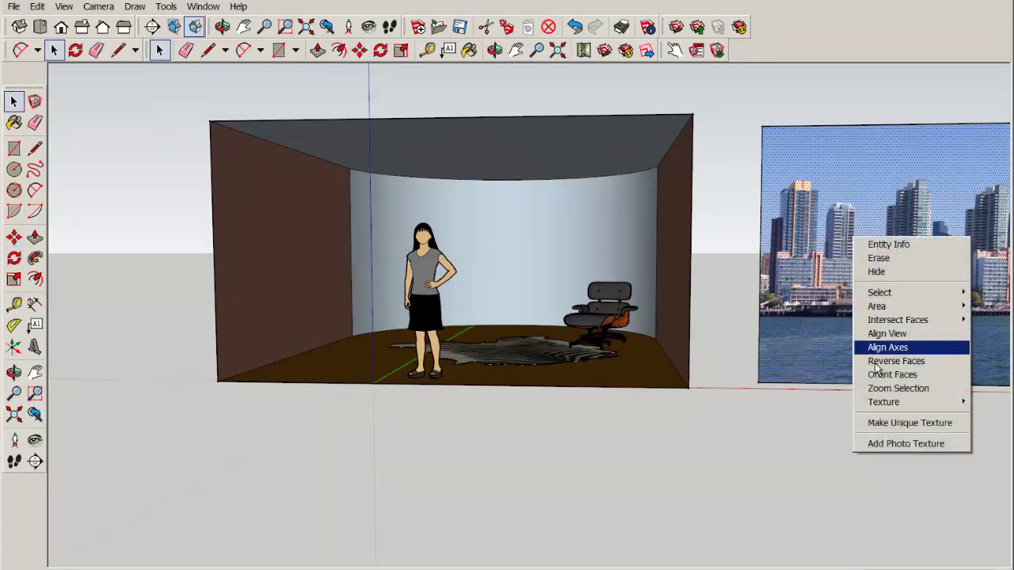
mouse_move(883, 402)
click(770, 436)
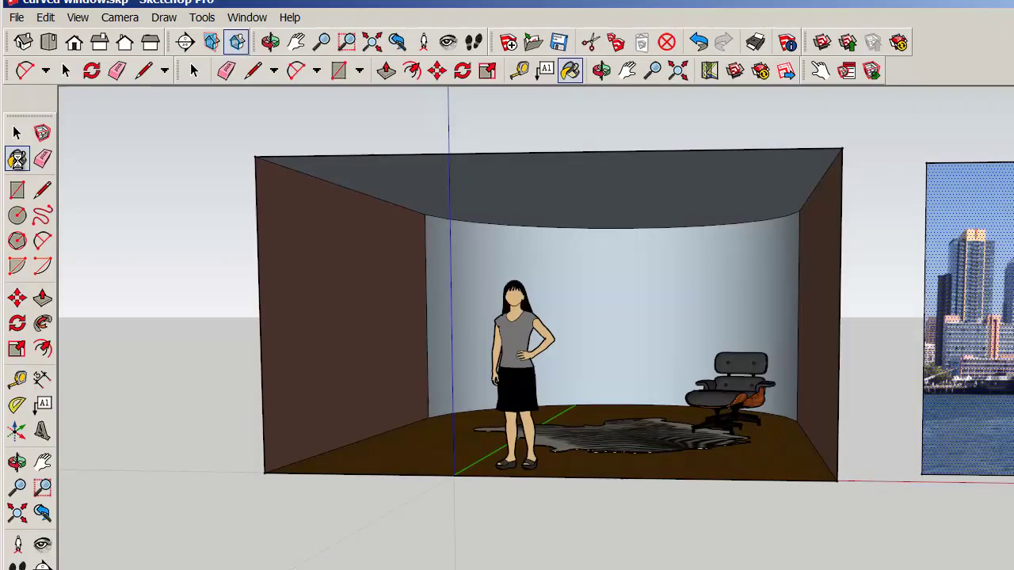
Sample the projected skyline texture from the flat rectangle, paint it onto the room's curved back wall and inspect it up close.
click(13, 123)
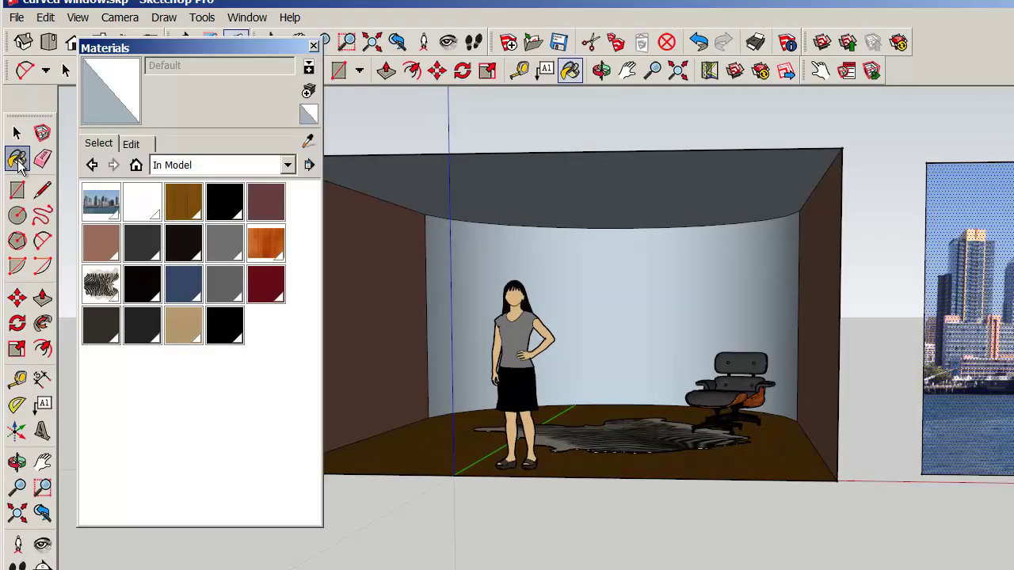
click(309, 141)
click(965, 395)
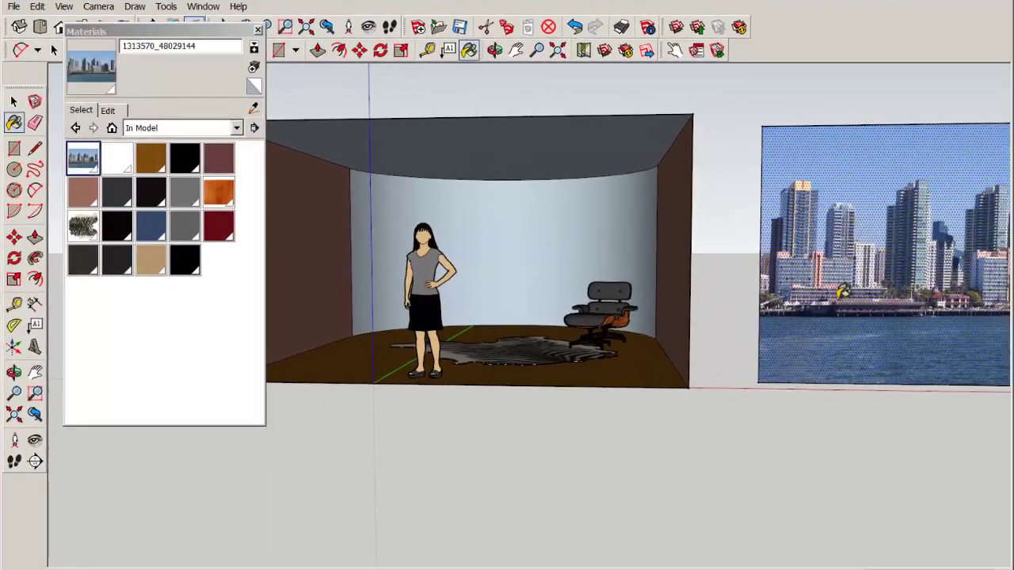
click(533, 252)
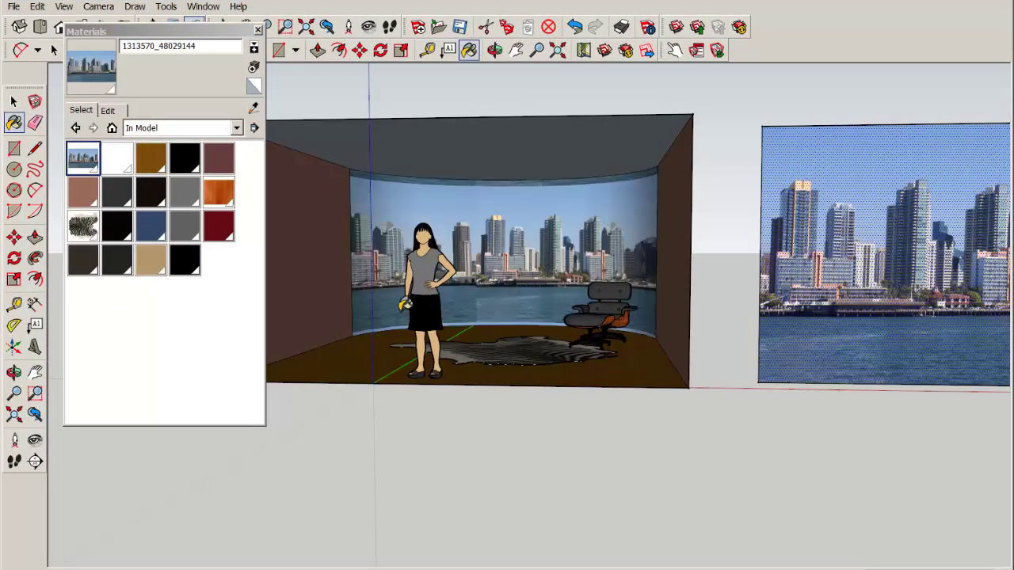
scroll(404, 304, up, 8)
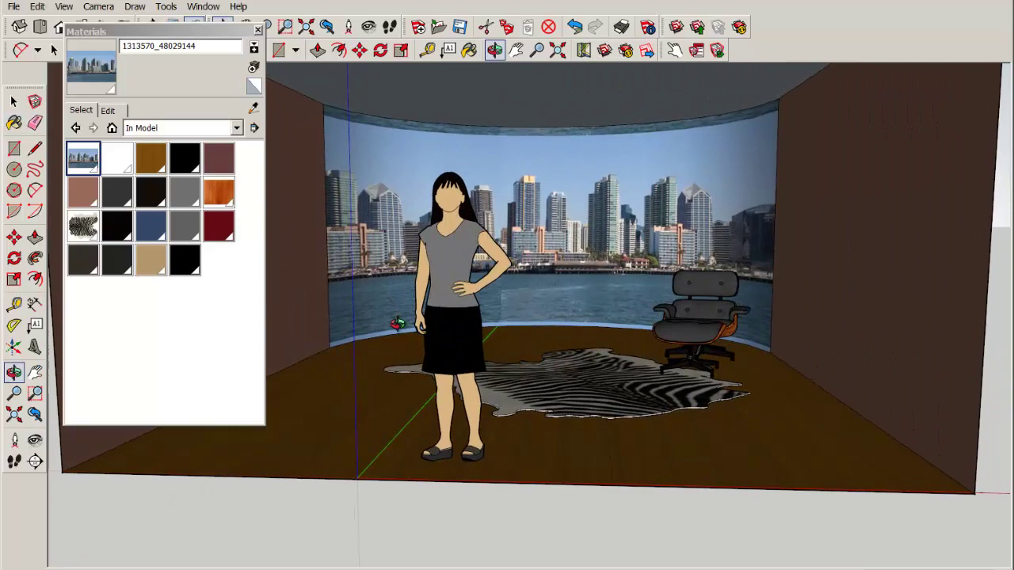
drag(397, 324, 405, 310)
key(b)
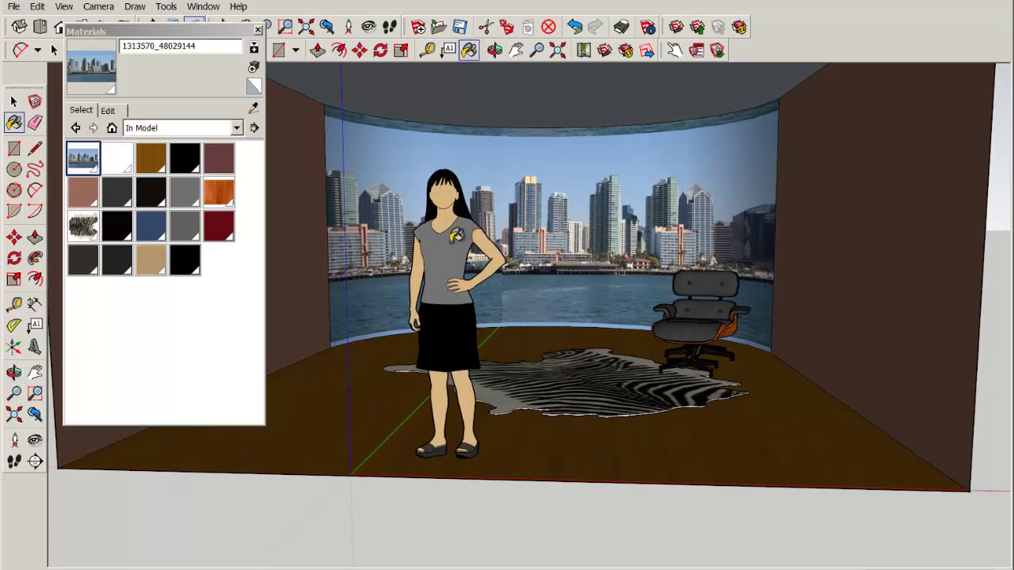
Reposition the skyline texture on the flat rectangle slightly lower and farther from the room, and finish the texture positioning.
scroll(452, 241, down, 8)
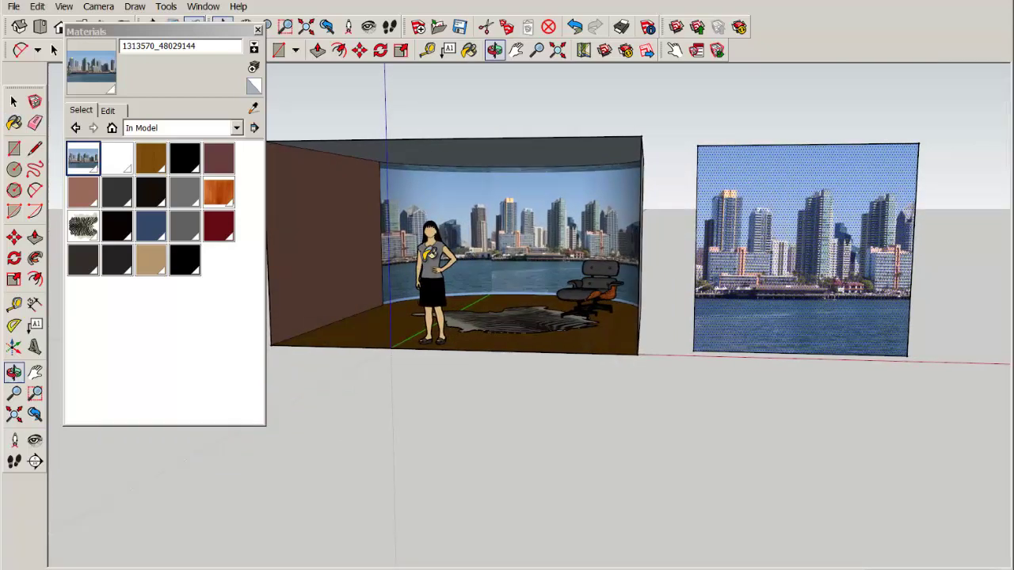
key(b)
key(space)
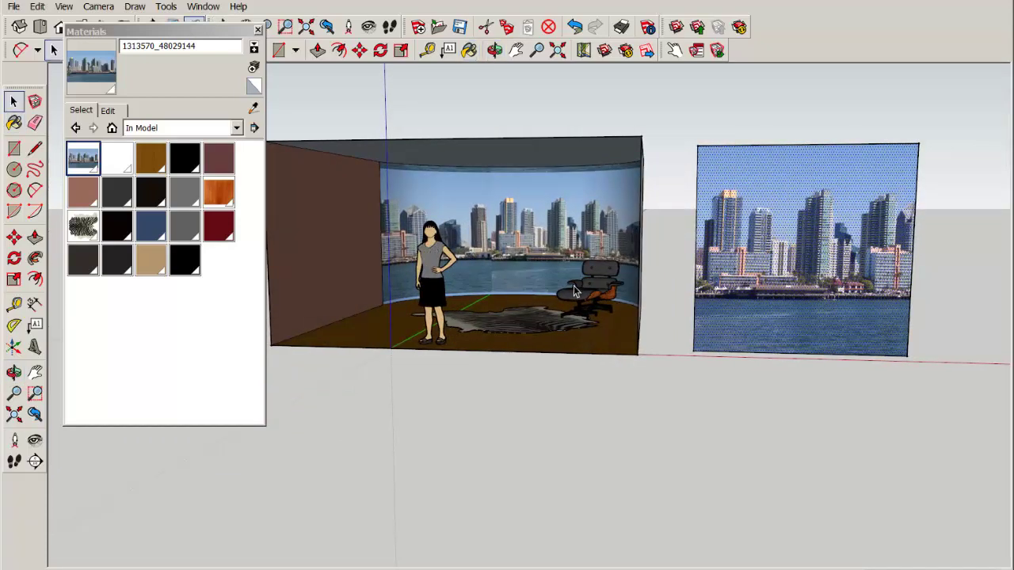
right_click(788, 248)
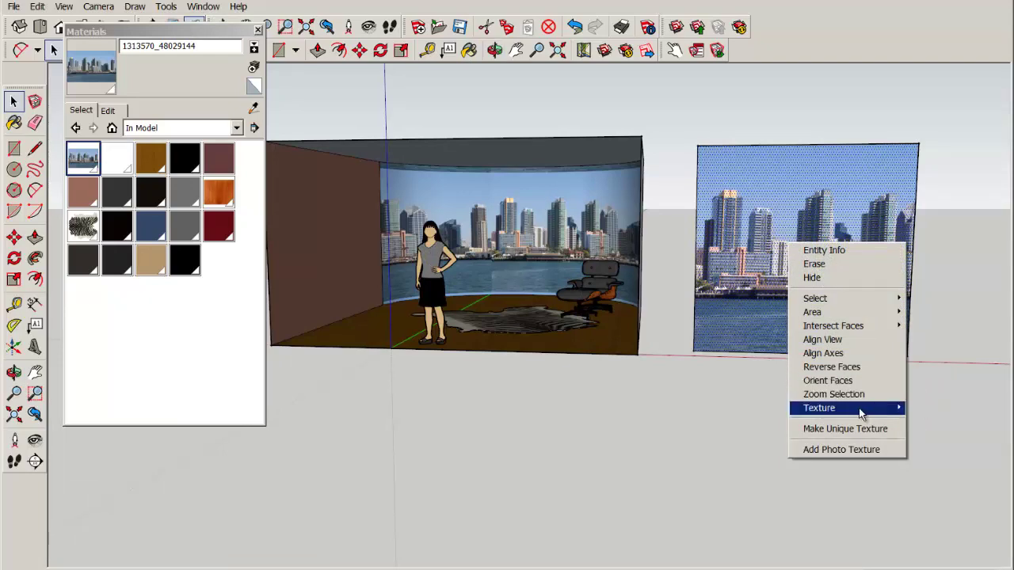
mouse_move(887, 408)
click(923, 409)
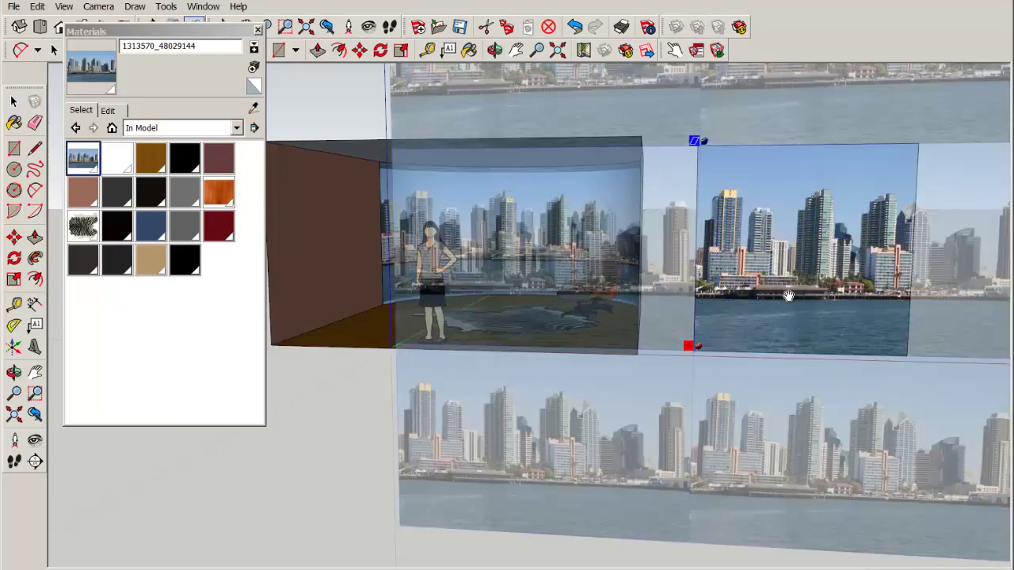
drag(785, 294, 802, 318)
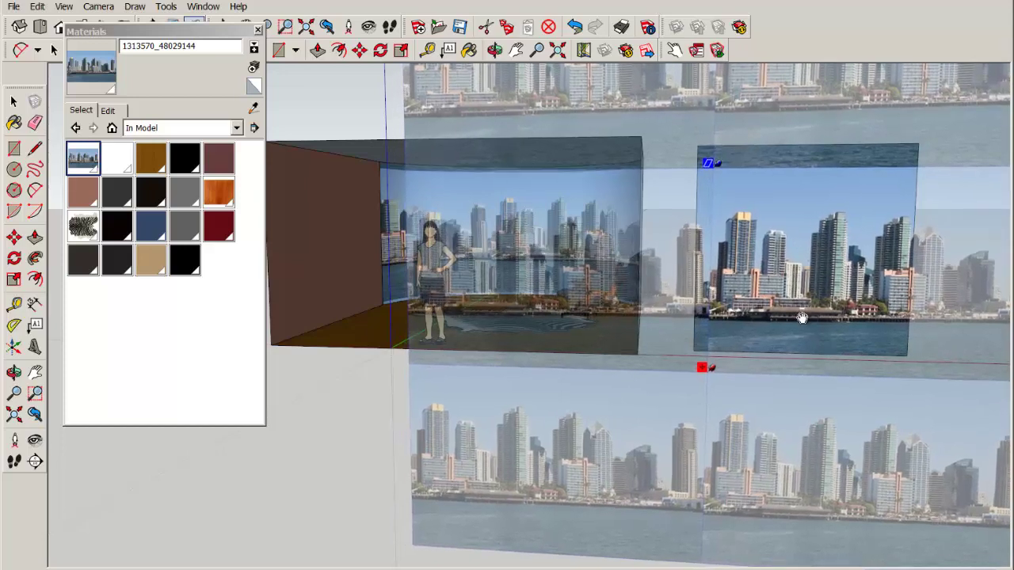
click(326, 522)
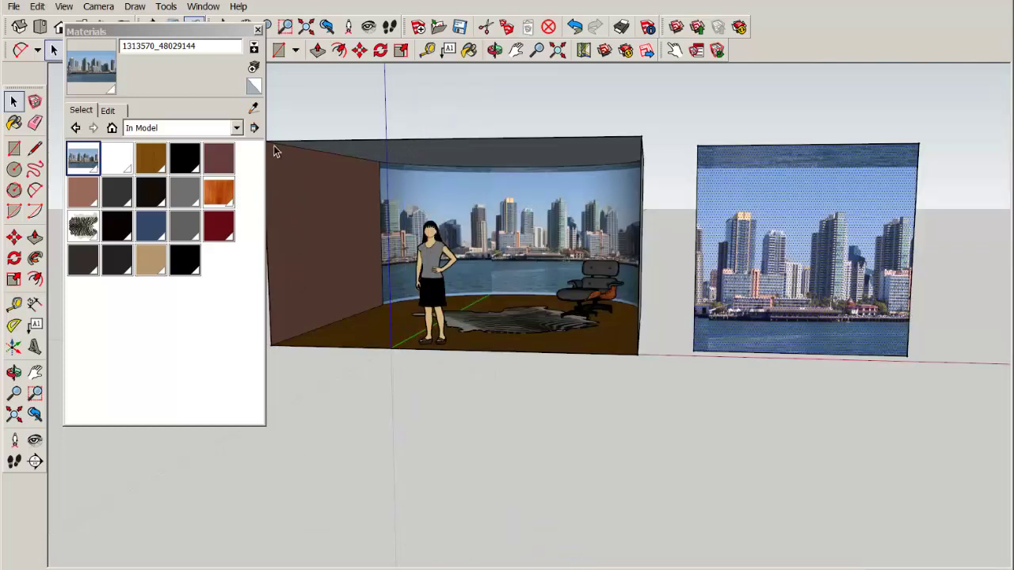
Sample the lowered skyline texture from the flat rectangle and repaint the curved back wall with it.
click(254, 111)
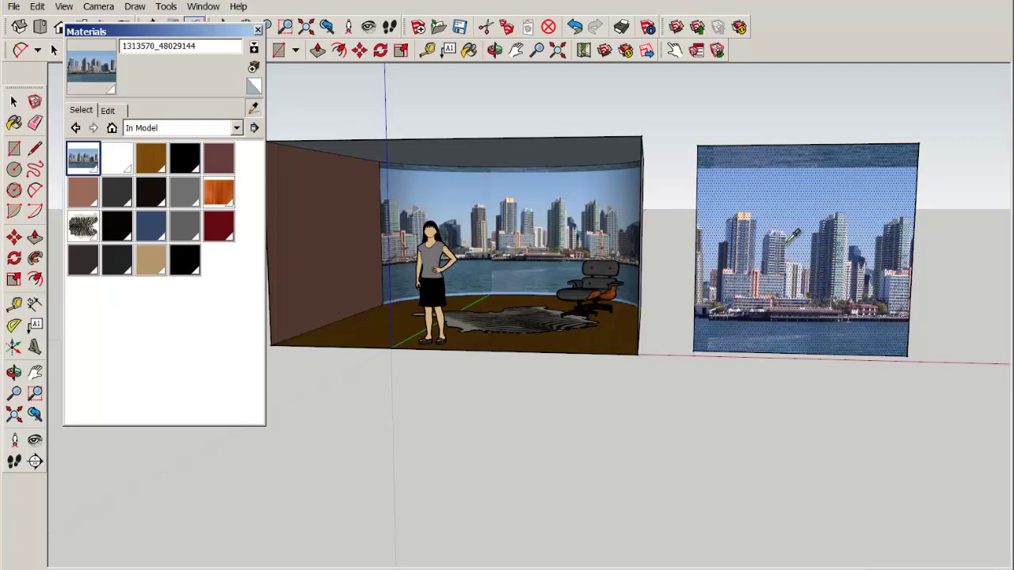
click(792, 236)
click(557, 220)
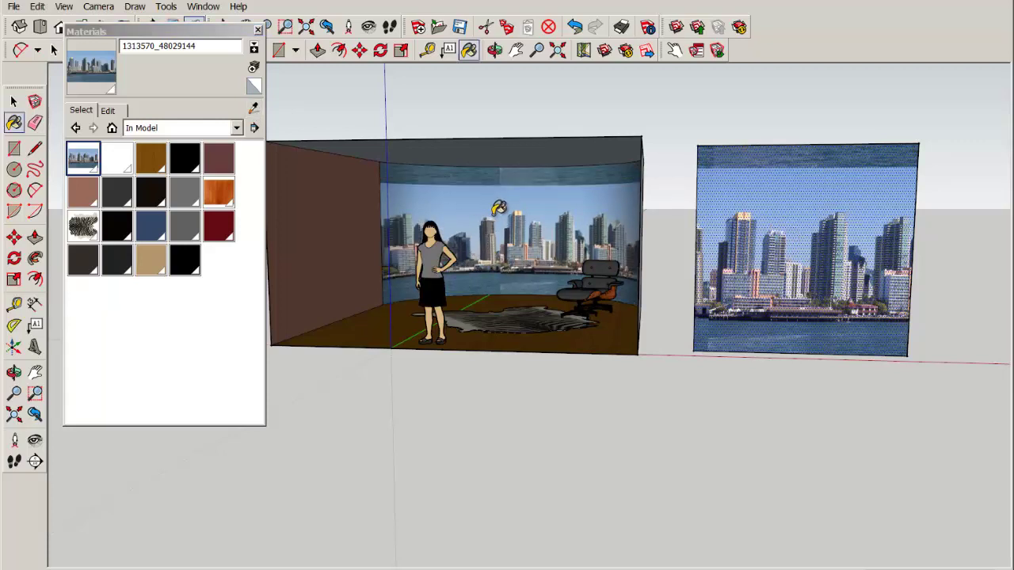
Shift the skyline texture upward on the flat rectangle until the water strip along its upper edge nearly disappears.
key(space)
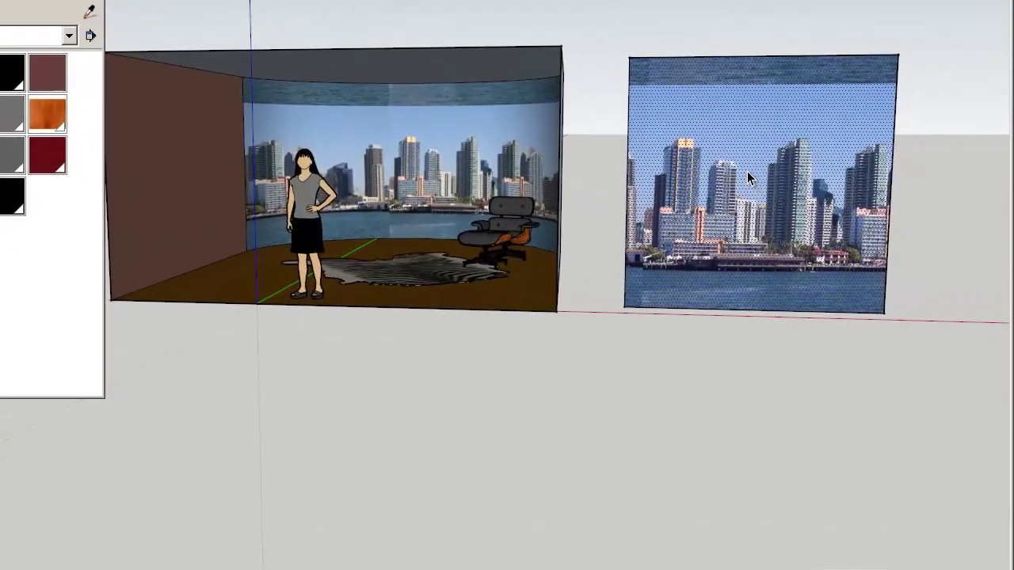
right_click(751, 174)
mouse_move(791, 372)
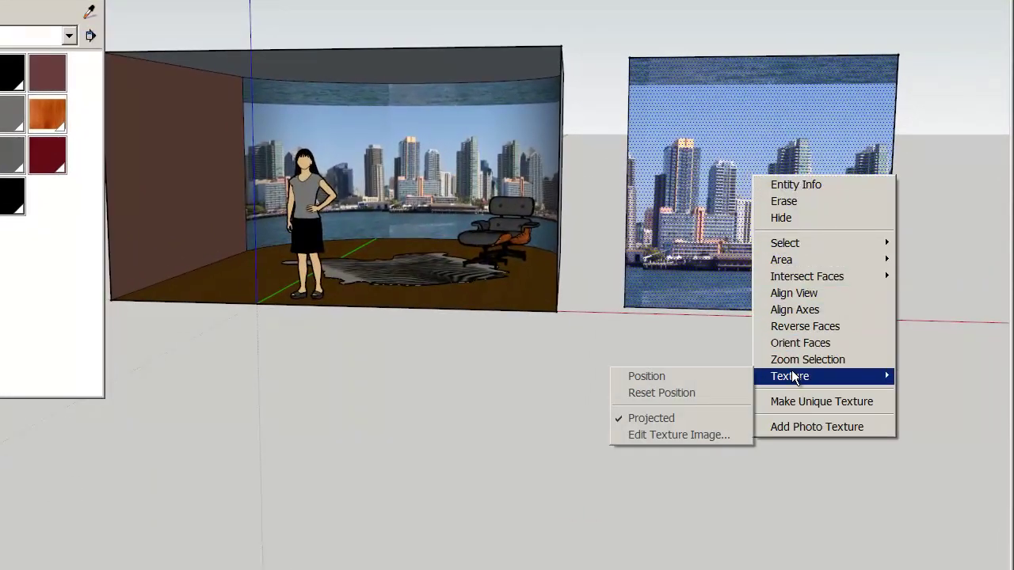
click(700, 375)
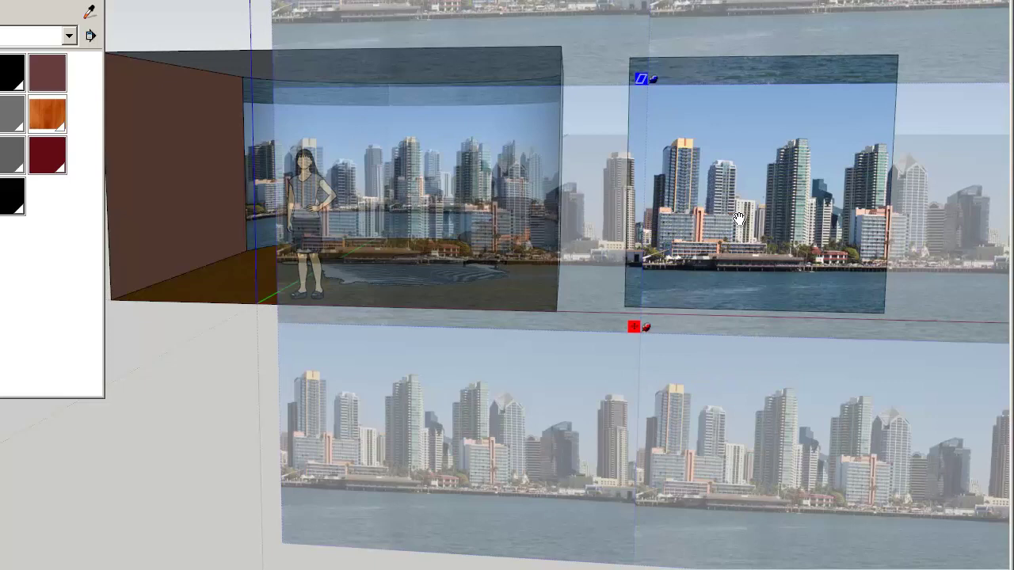
drag(738, 218, 739, 198)
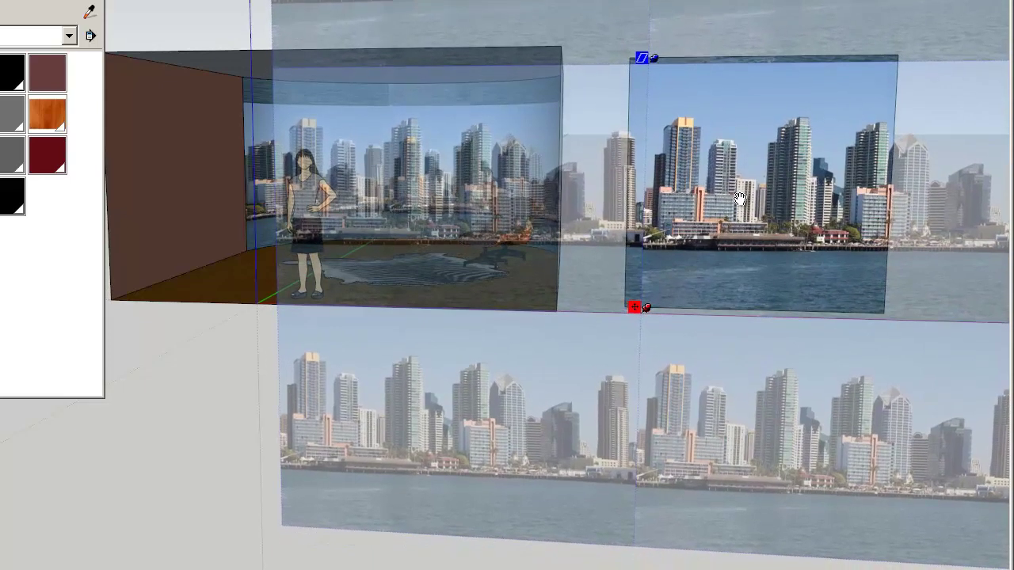
click(213, 494)
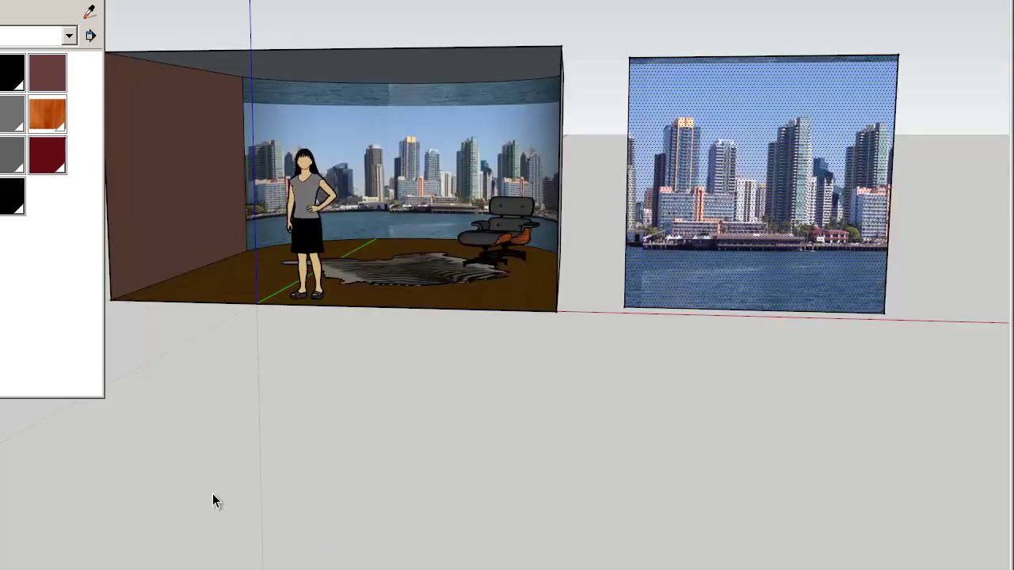
Sample the raised skyline texture from the flat rectangle and apply it to the curved back wall again.
click(88, 22)
click(656, 186)
click(444, 163)
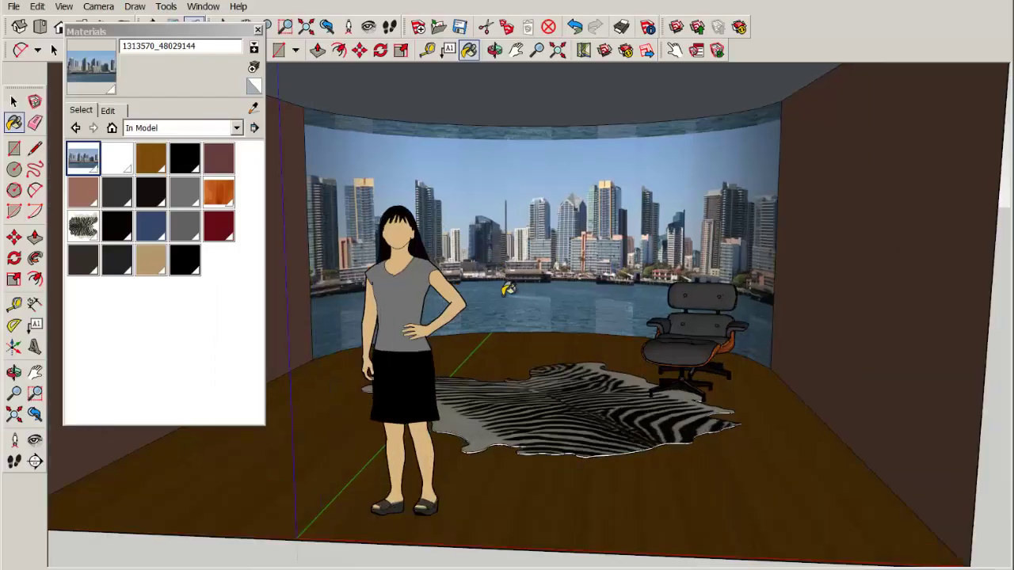
scroll(457, 131, up, 3)
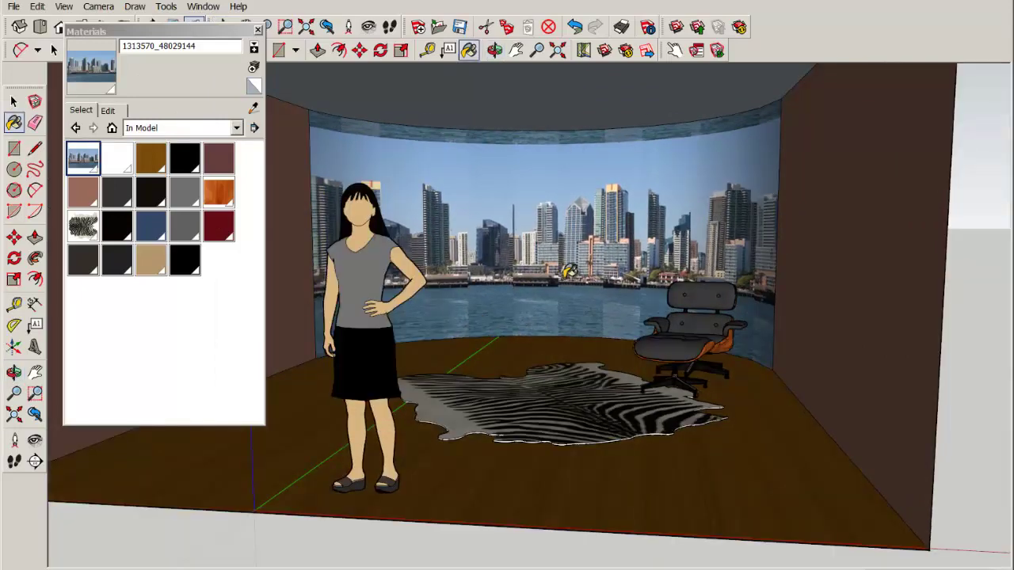
scroll(574, 273, down, 1)
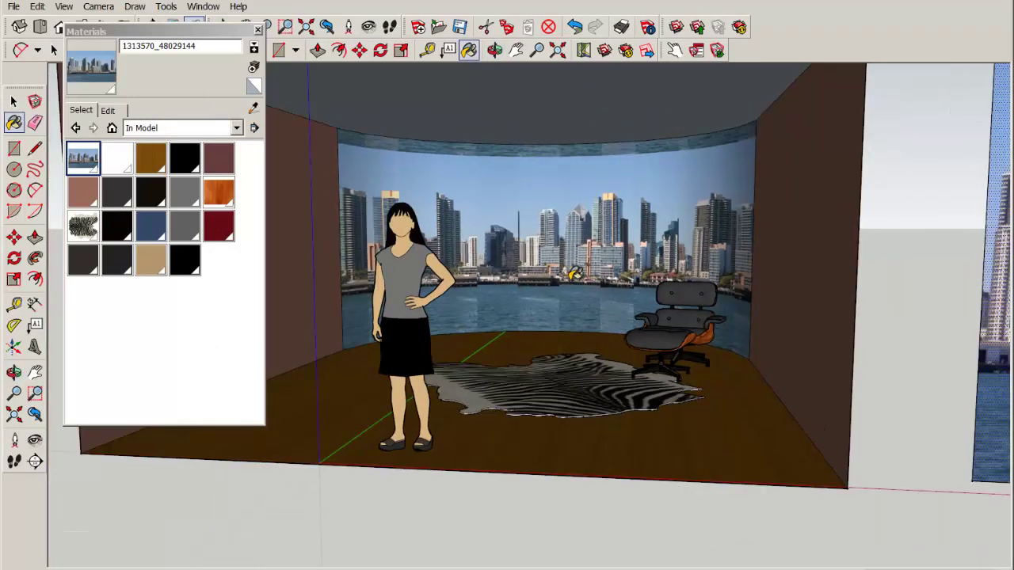
Set the skyline material's texture width to 15' in its edit settings.
double_click(79, 158)
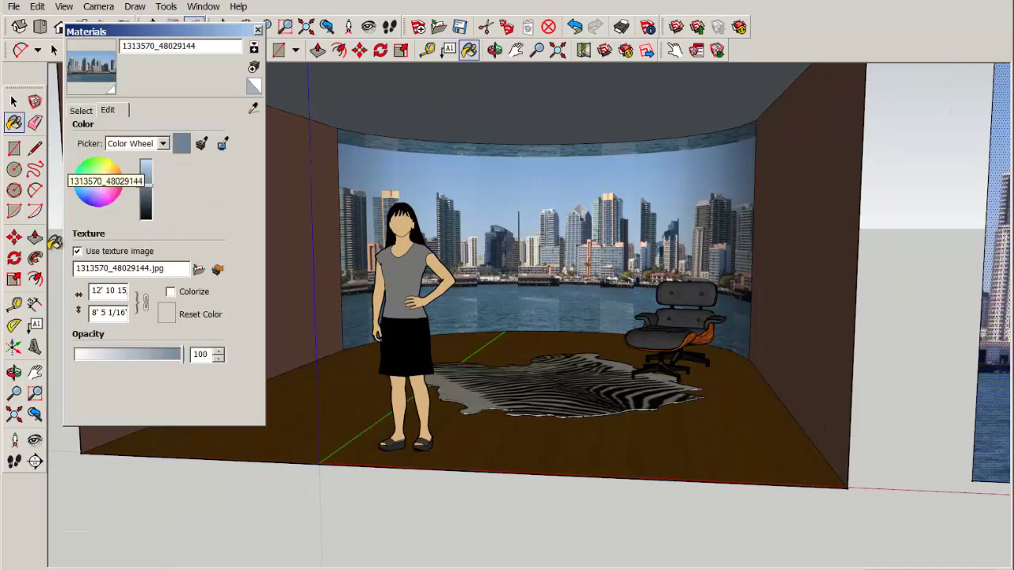
drag(96, 290, 143, 295)
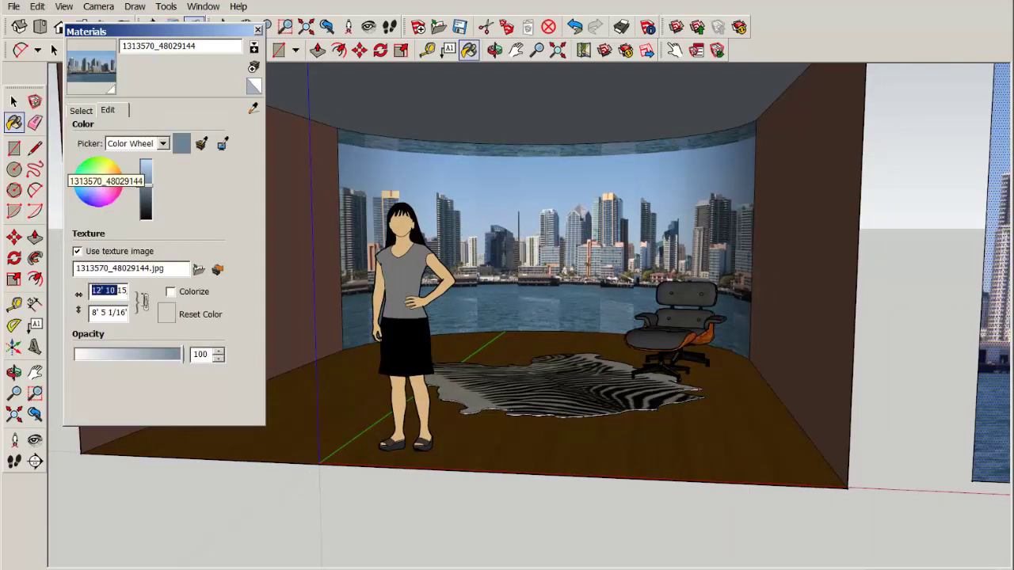
text(15)
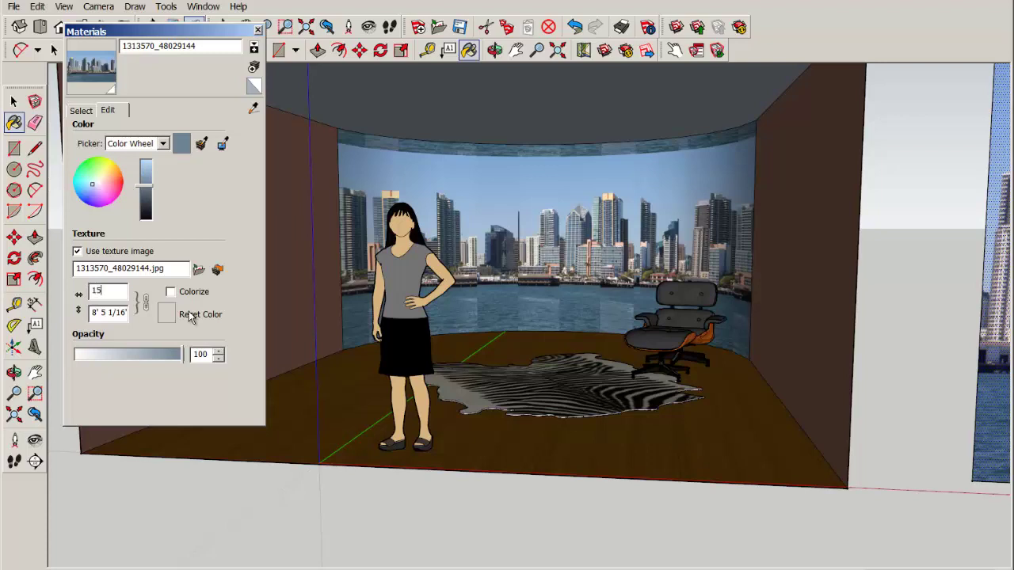
text(')
key(Return)
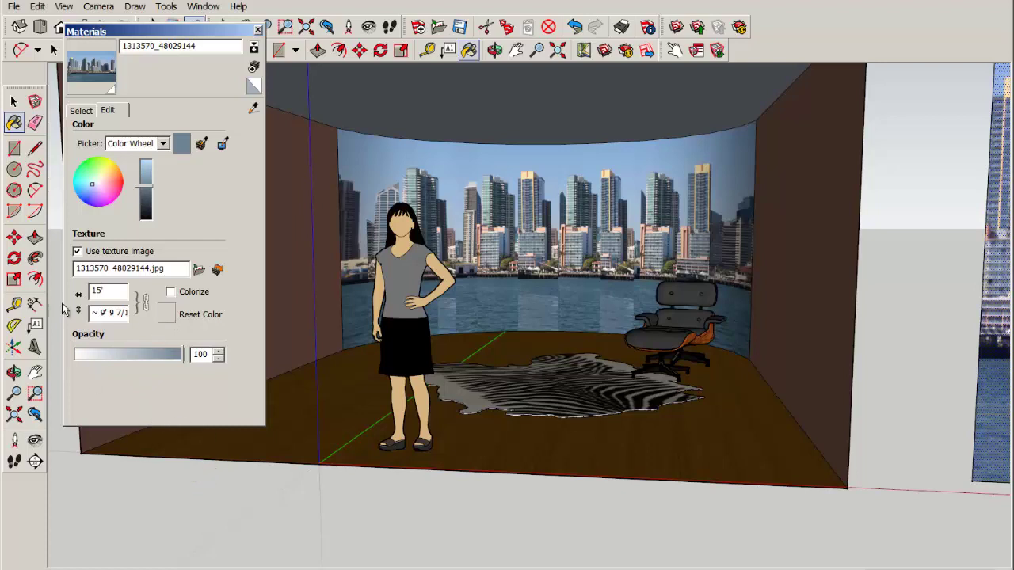
Examine the segment count of the arc where the curved wall meets the floor in its entity information.
click(14, 101)
scroll(582, 322, up, 2)
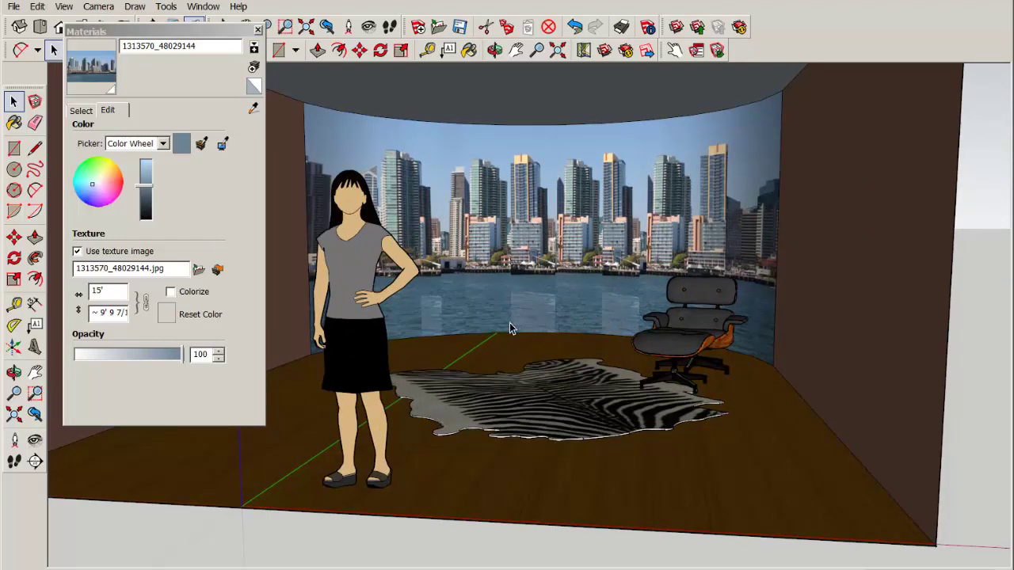
click(565, 334)
right_click(565, 339)
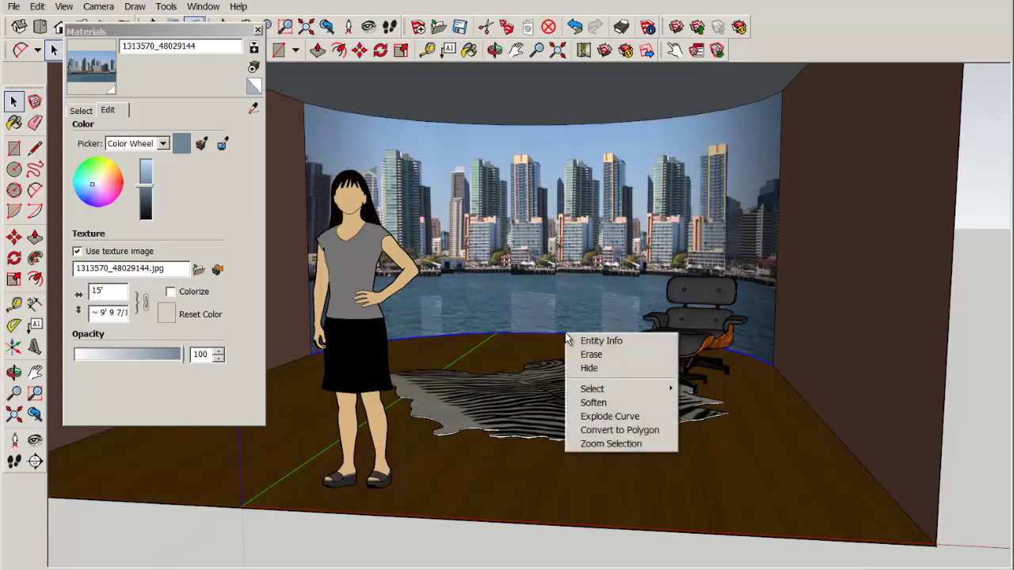
click(588, 337)
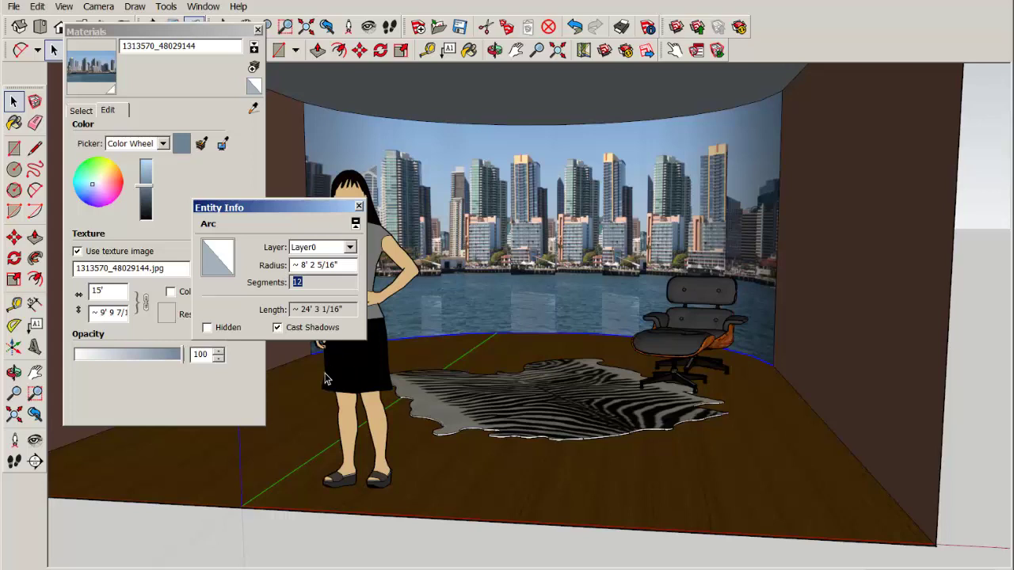
click(294, 386)
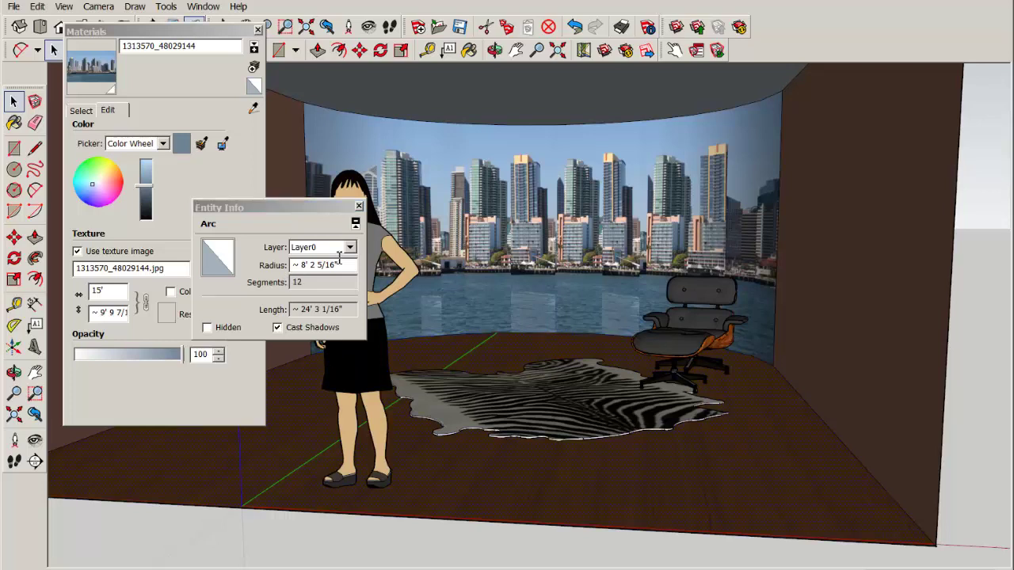
click(359, 207)
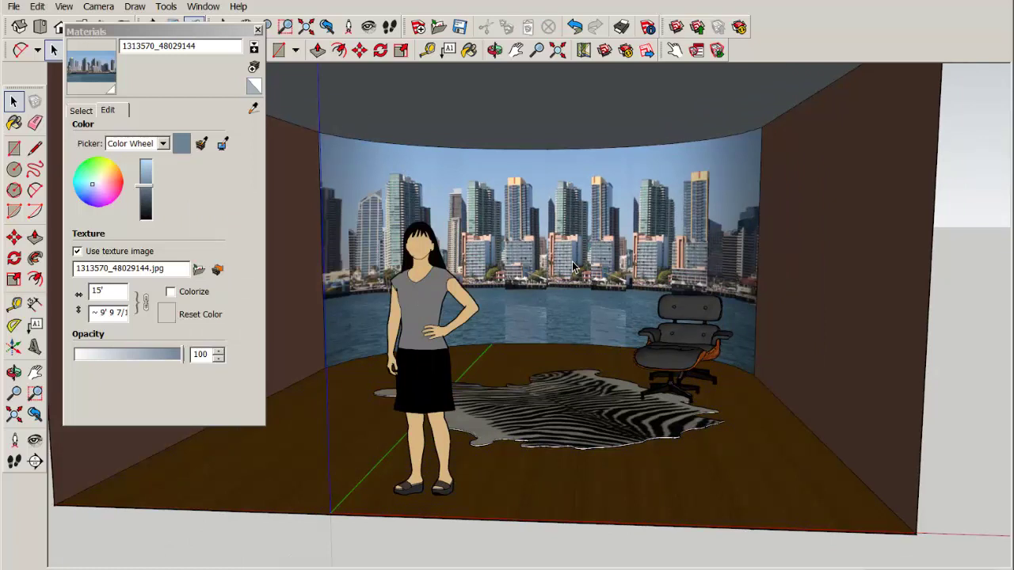
Reduce the opacity of the skyline material in the model to 71.
click(80, 109)
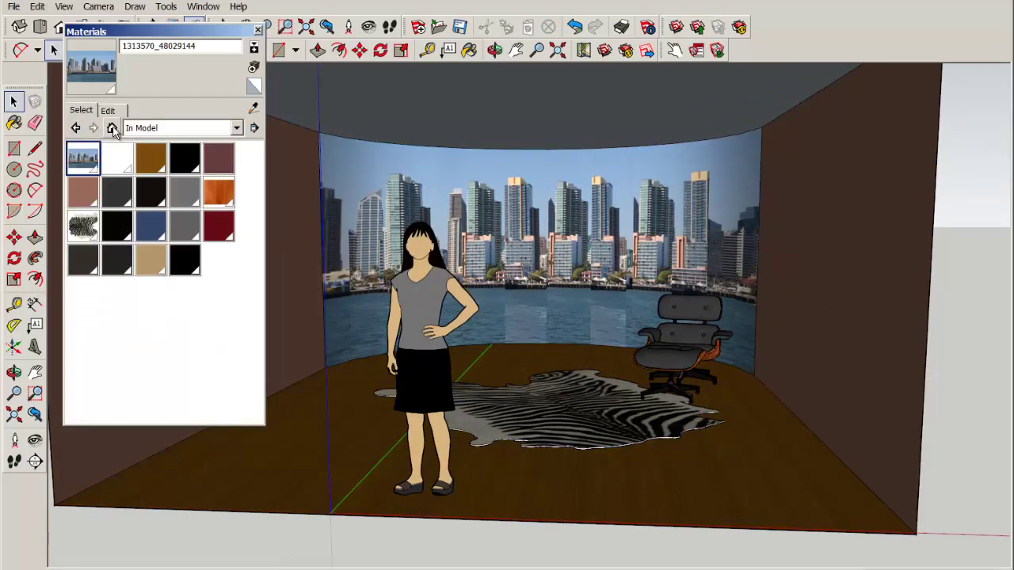
double_click(87, 161)
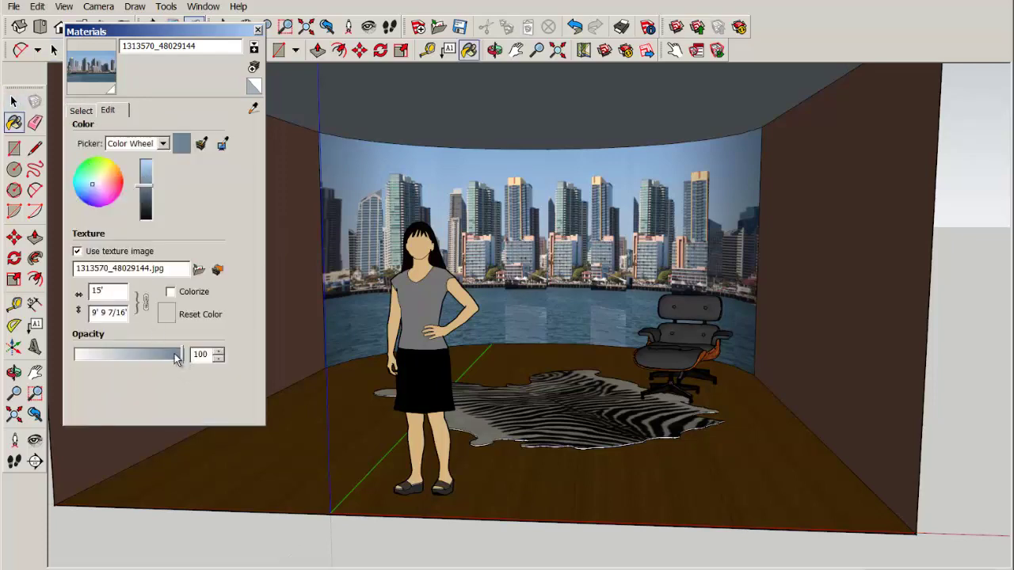
drag(167, 358, 153, 359)
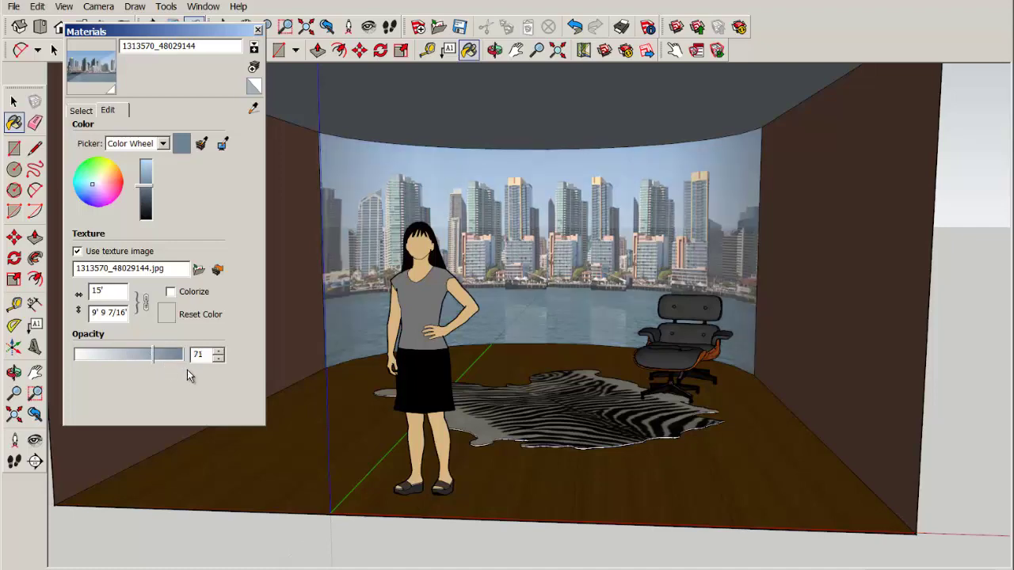
Insert two Column components from the model's components along the curved window wall, dividing it into three sections.
scroll(519, 399, down, 3)
middle_drag(519, 398, 482, 387)
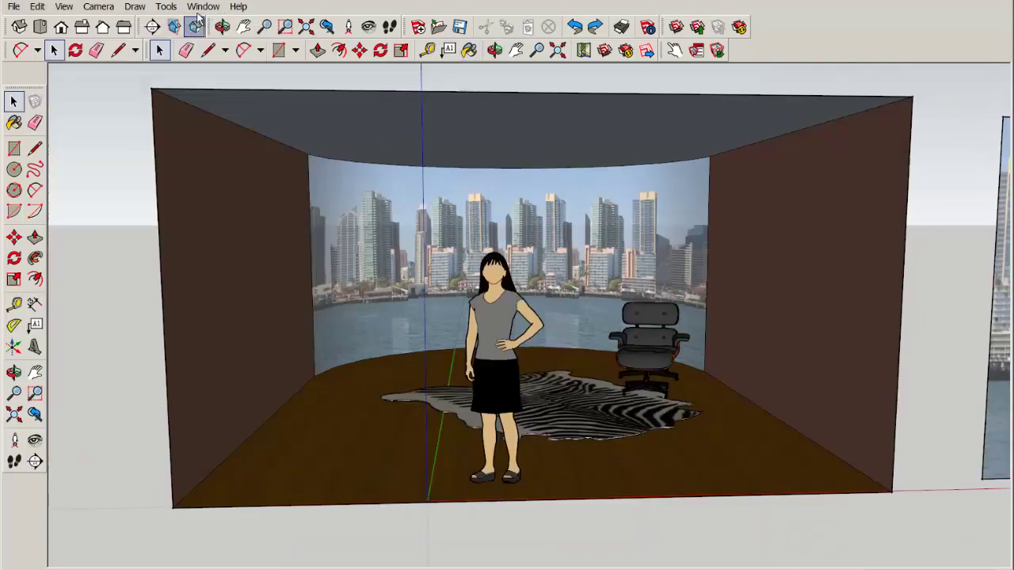
click(203, 6)
click(218, 71)
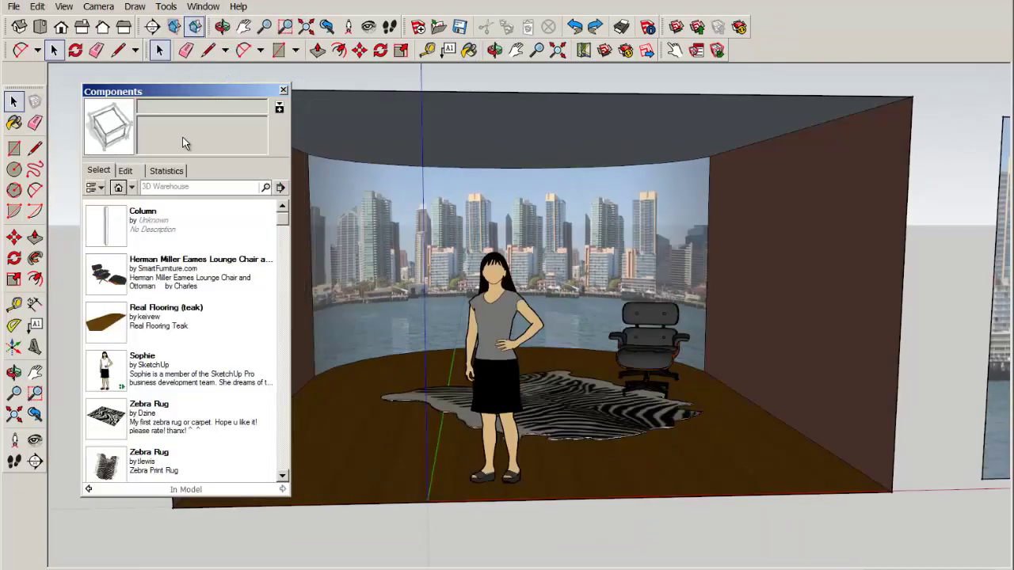
click(108, 227)
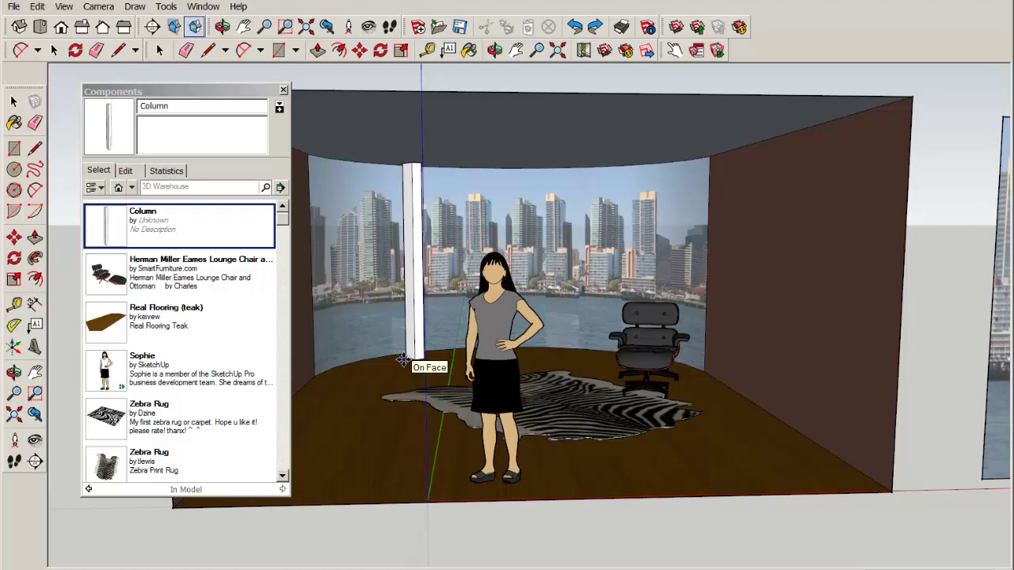
click(402, 361)
click(103, 229)
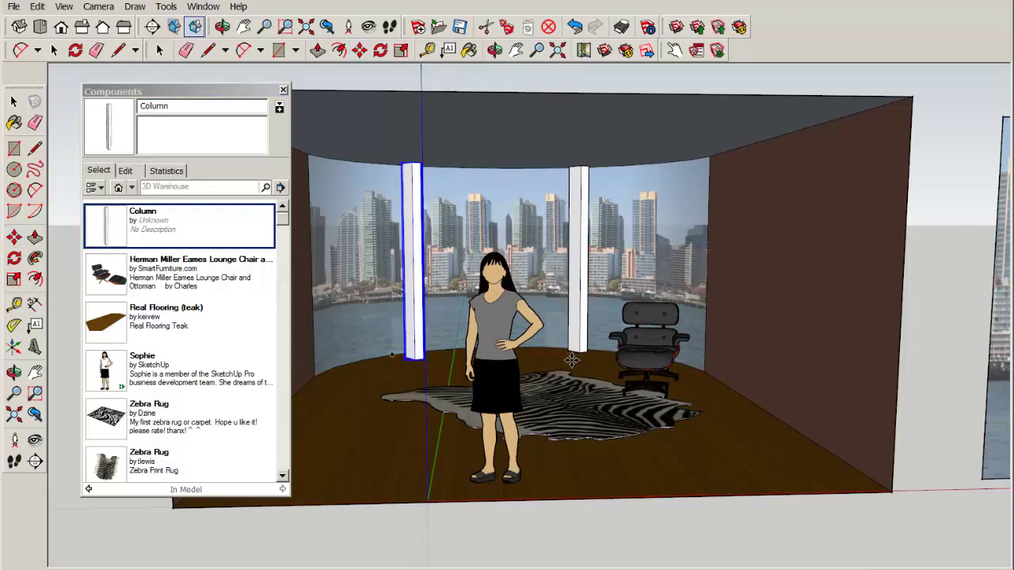
click(582, 361)
click(283, 89)
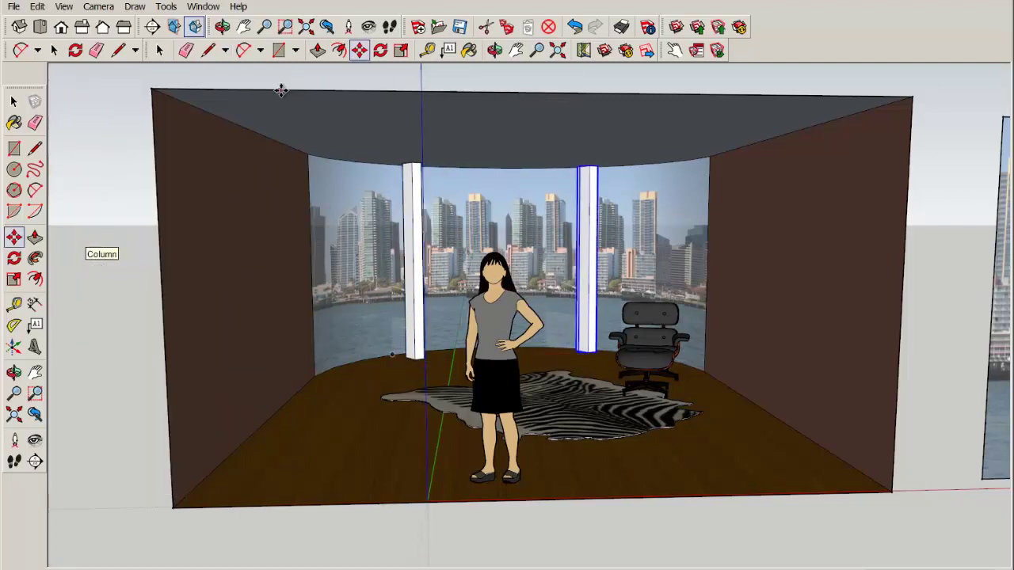
Hide both side walls of the room to get a clear view of the columns.
key(space)
click(413, 290)
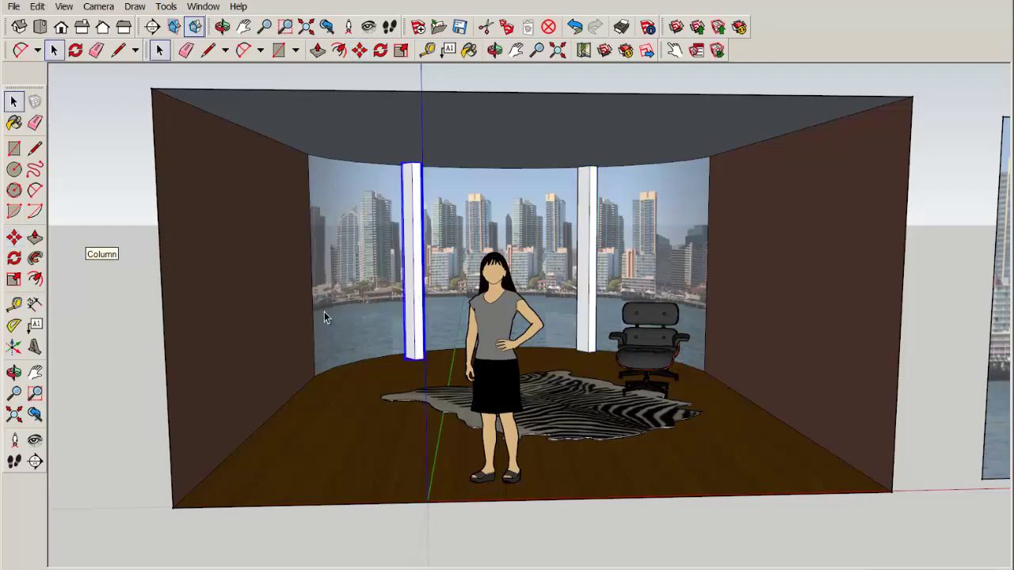
middle_drag(324, 317, 273, 272)
right_click(275, 257)
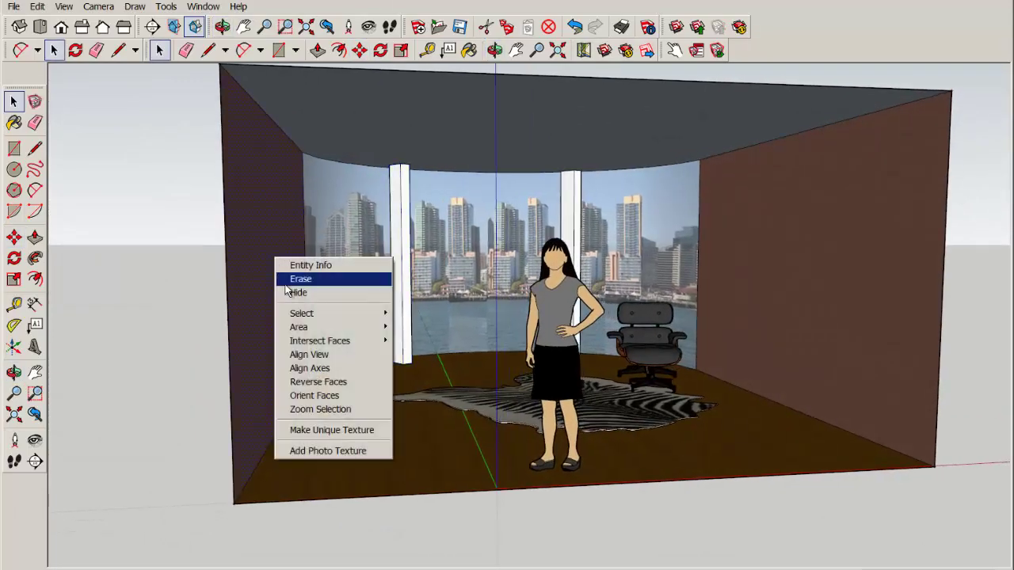
click(290, 294)
right_click(768, 256)
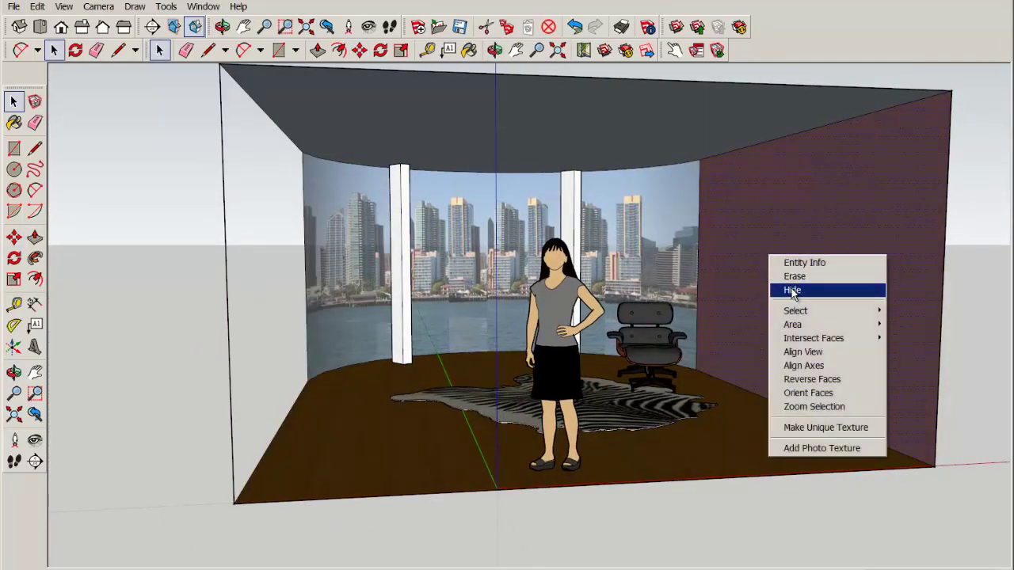
click(792, 288)
Move the column farther from the lounge chair slightly back along the floor, against the curved window wall.
middle_drag(792, 288, 336, 412)
scroll(351, 385, up, 5)
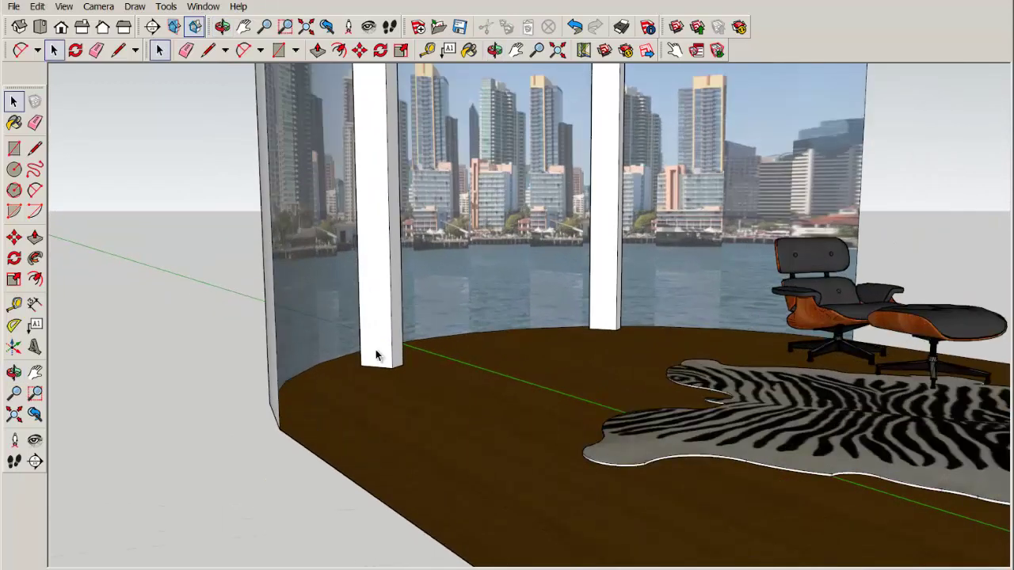
click(378, 359)
key(m)
click(377, 358)
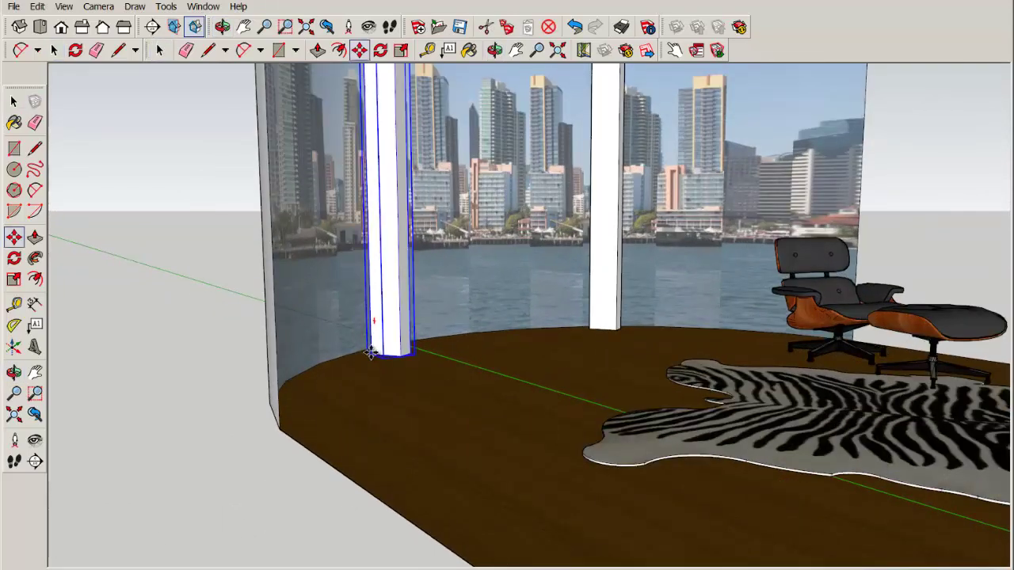
click(374, 351)
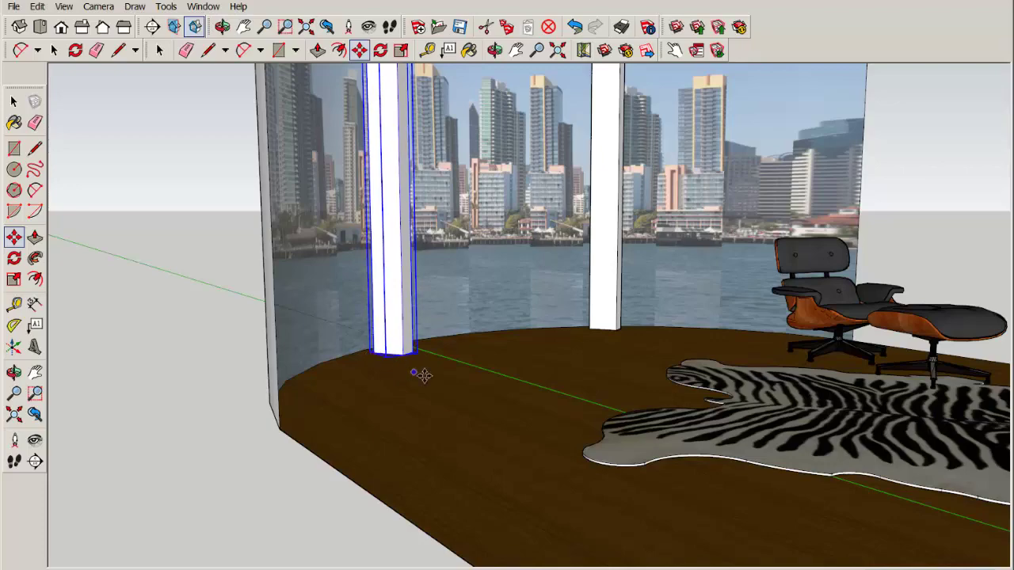
Rotate the column behind the lounge chair by 45 degrees about a vertical axis to follow the curved wall.
middle_drag(418, 373, 264, 372)
key(space)
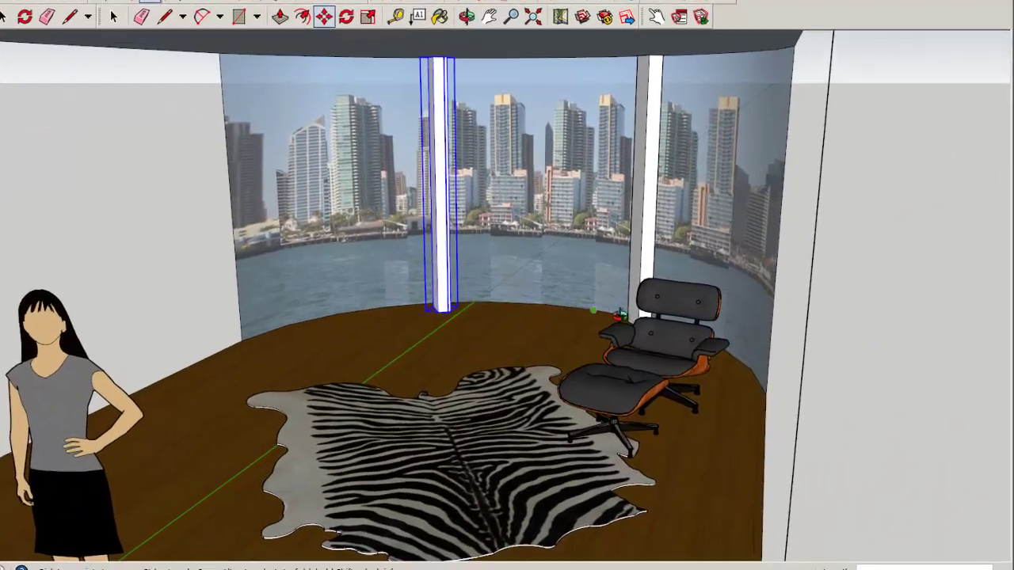
click(572, 200)
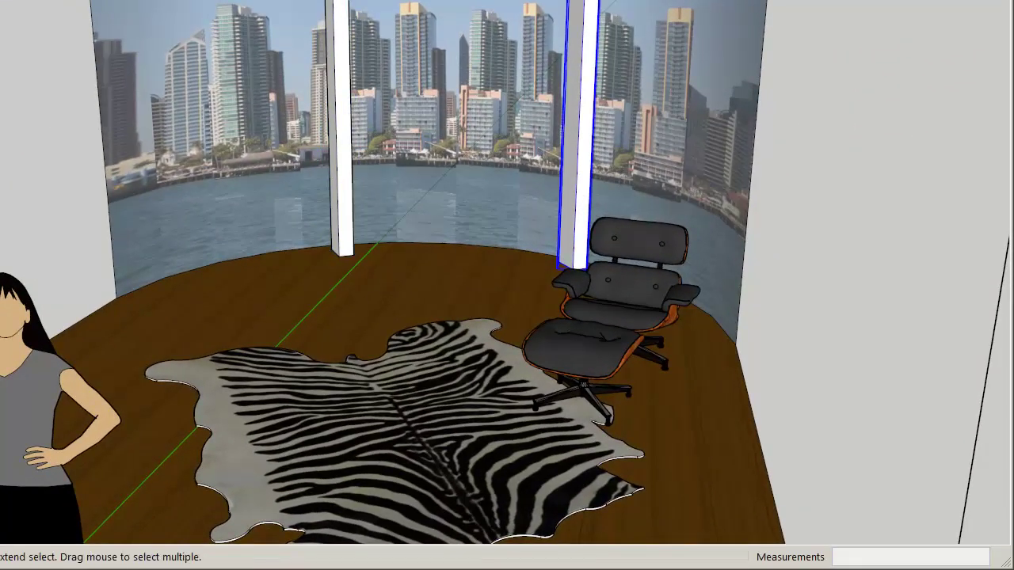
key(q)
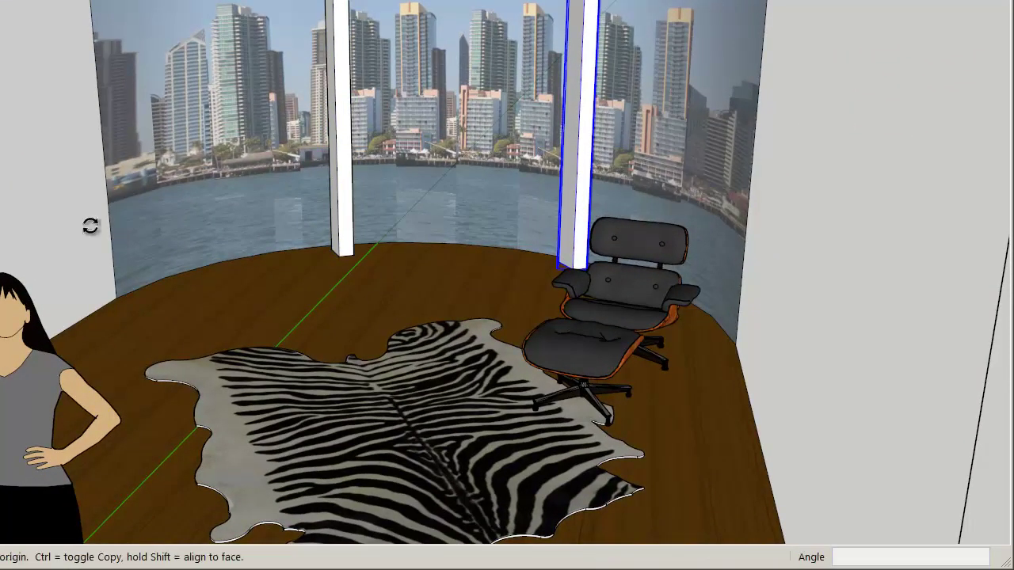
click(564, 273)
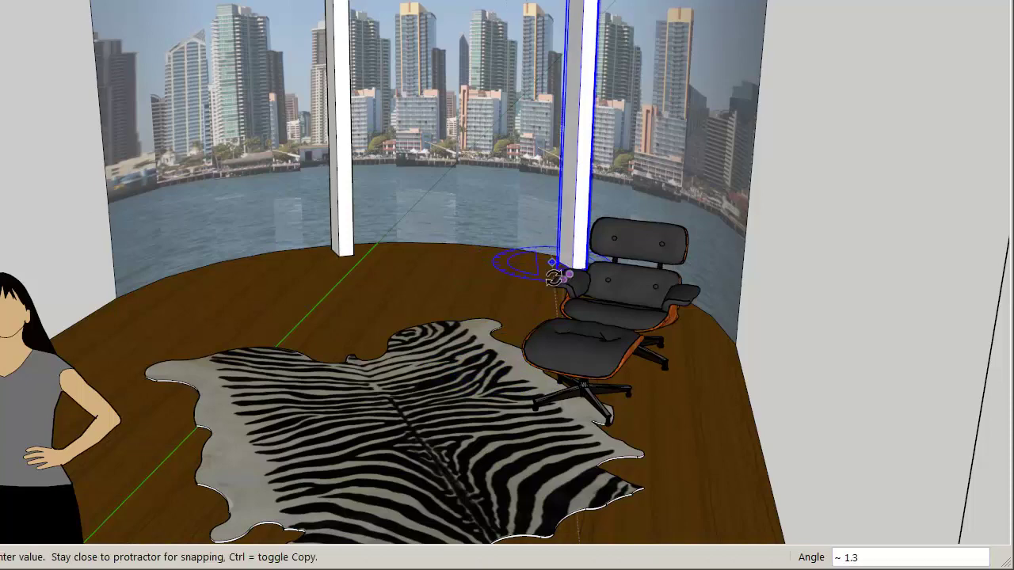
click(499, 277)
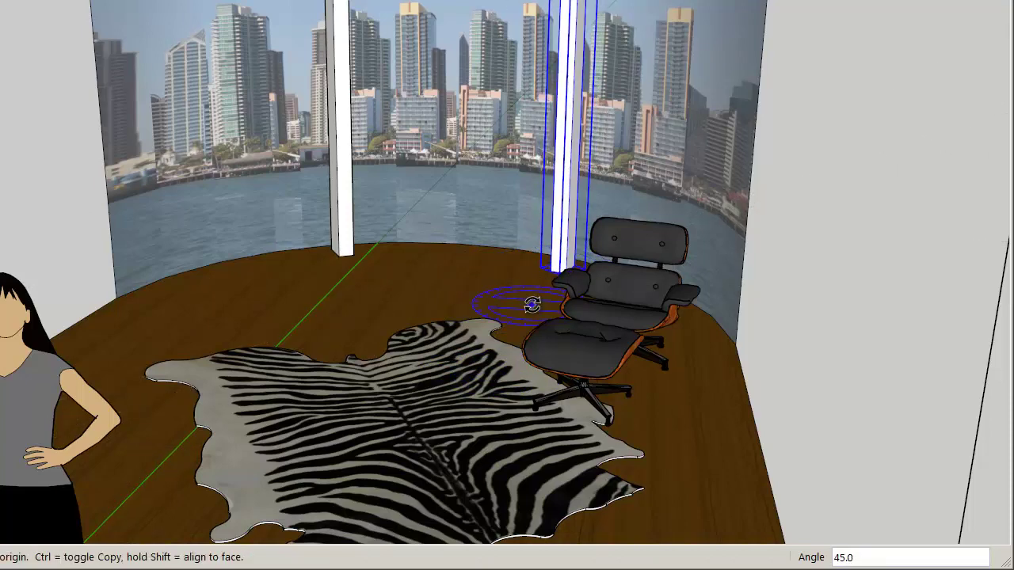
middle_drag(534, 296, 611, 344)
key(m)
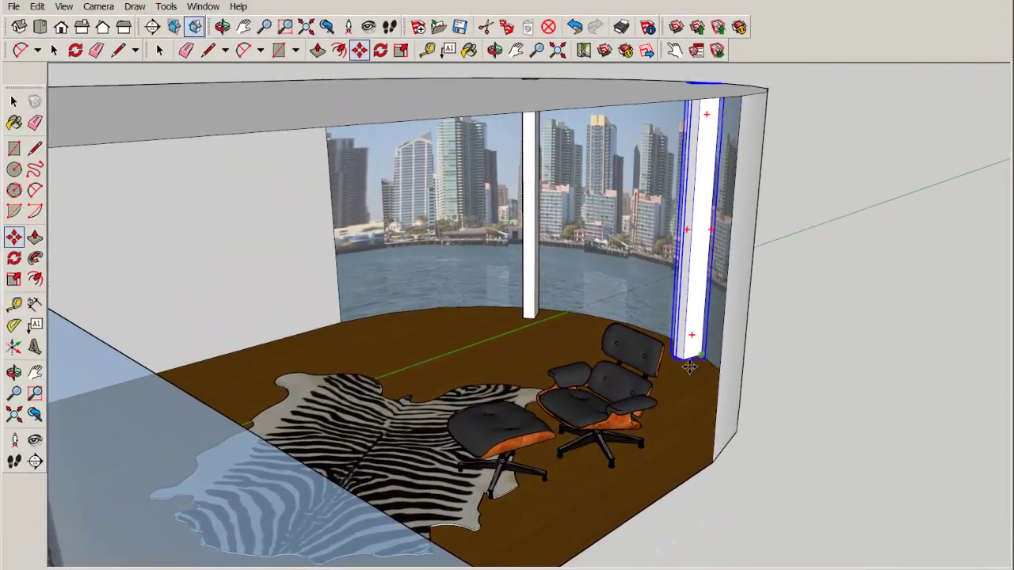
key(o)
drag(690, 367, 774, 328)
key(space)
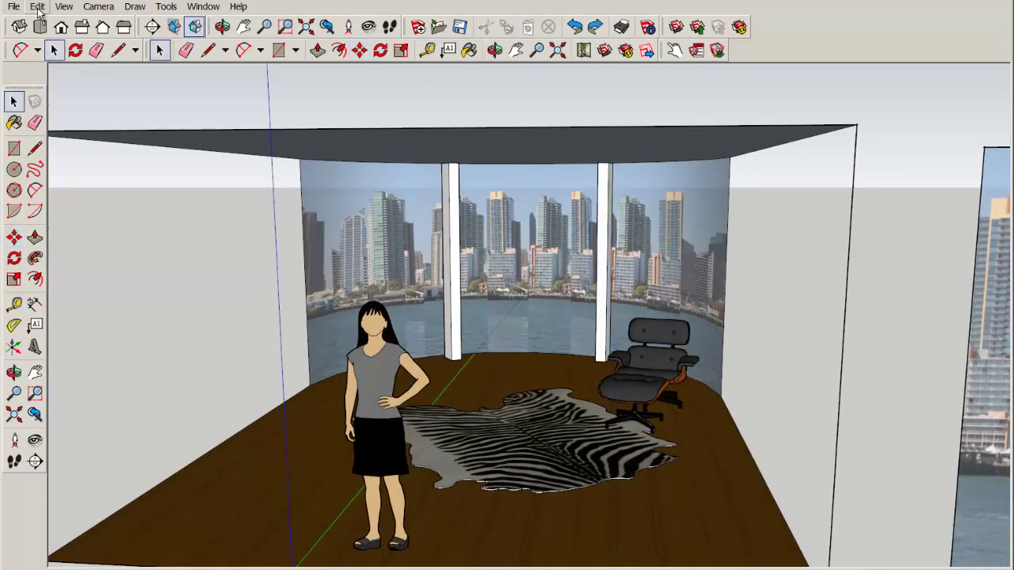
Unhide all hidden geometry to bring back the room's side walls.
click(37, 6)
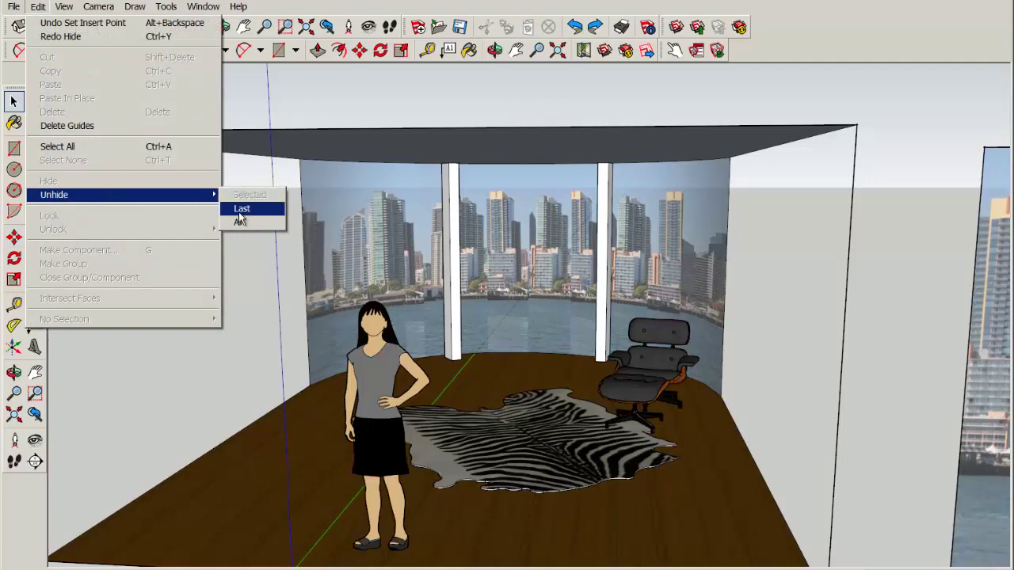
click(236, 219)
scroll(361, 273, down, 5)
scroll(360, 273, down, 1)
scroll(361, 274, up, 2)
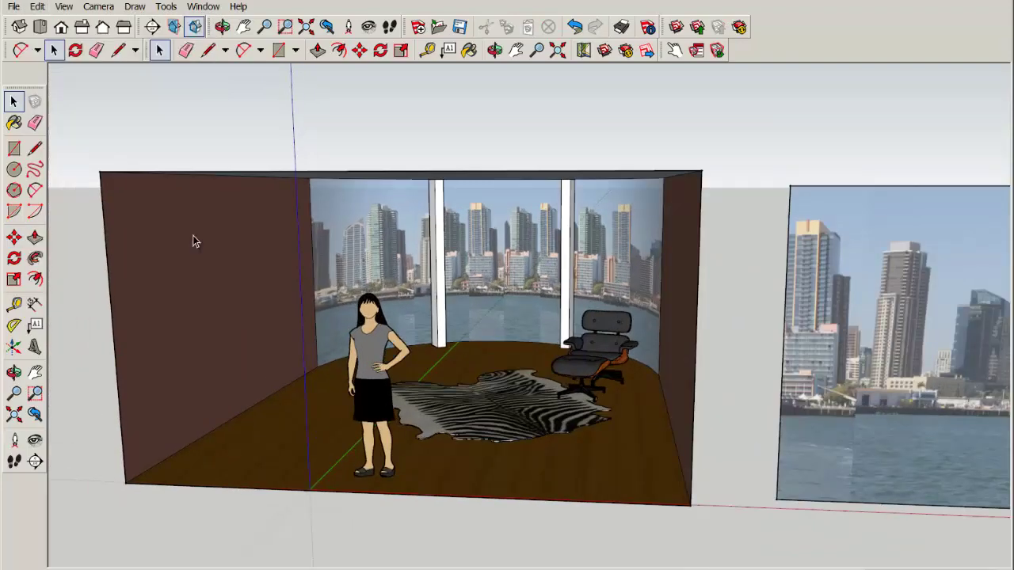
Sample the side wall's Color_B14 material and paint both window columns with it.
click(14, 121)
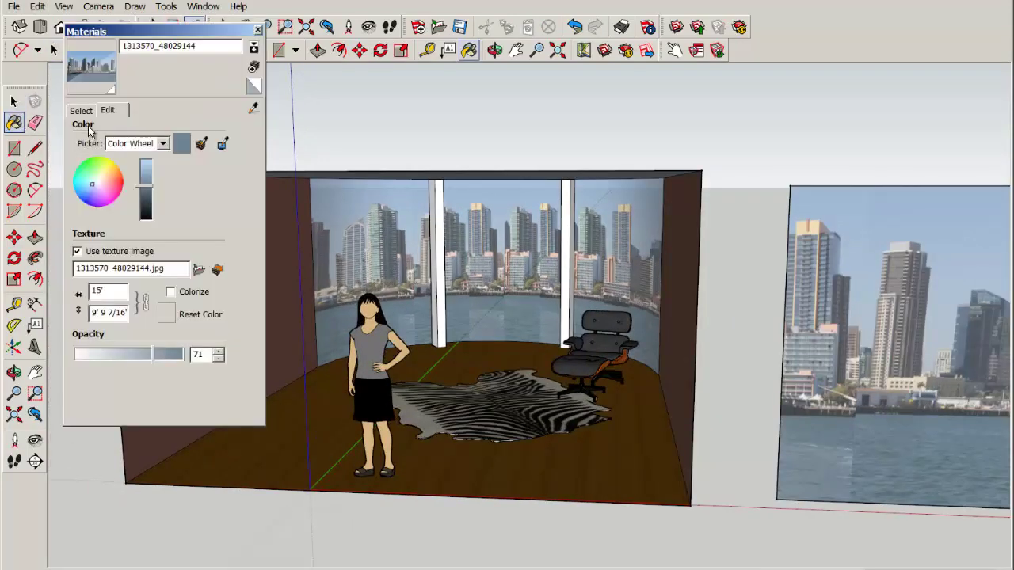
click(253, 107)
click(682, 313)
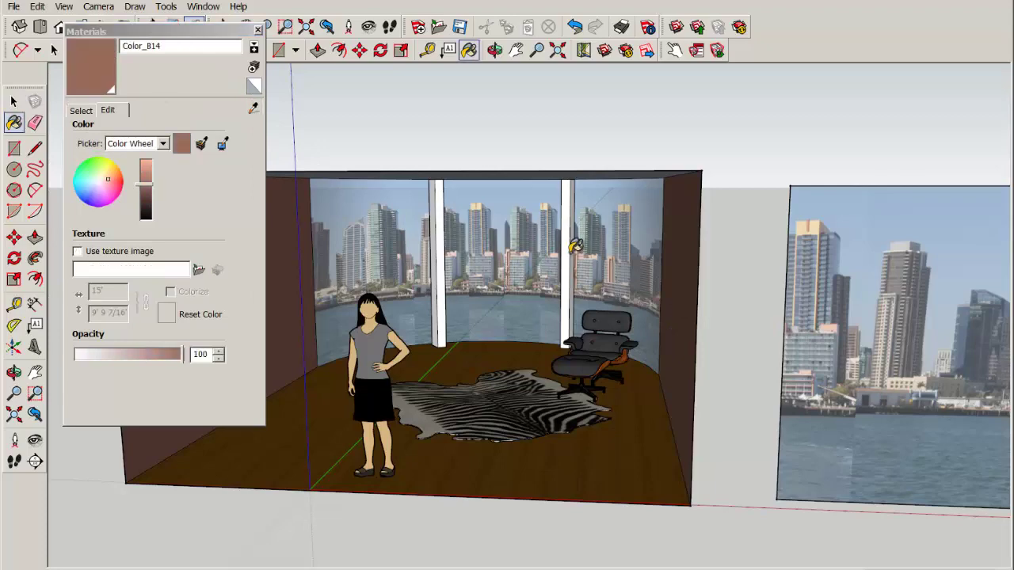
click(568, 248)
click(437, 228)
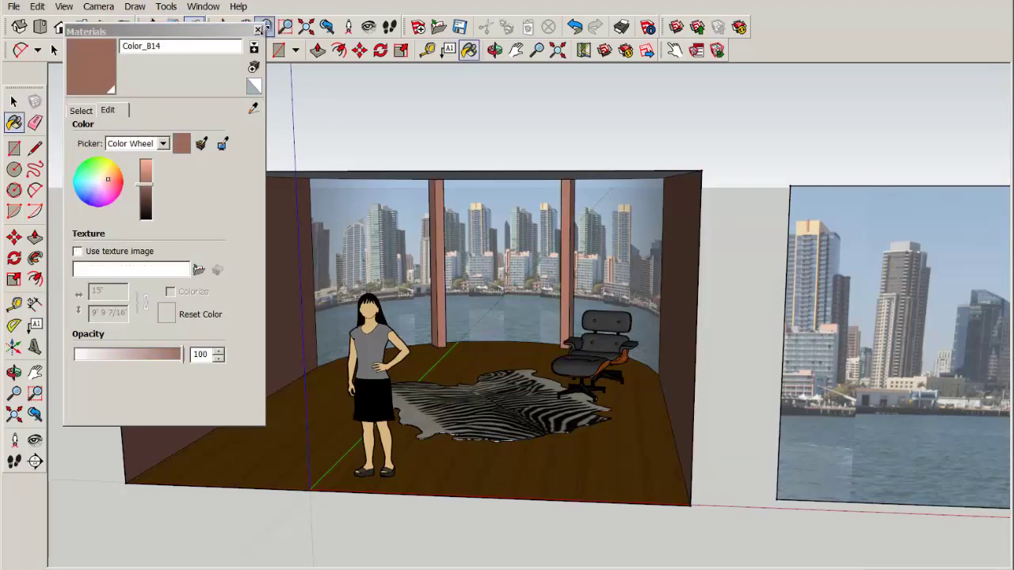
click(258, 30)
key(o)
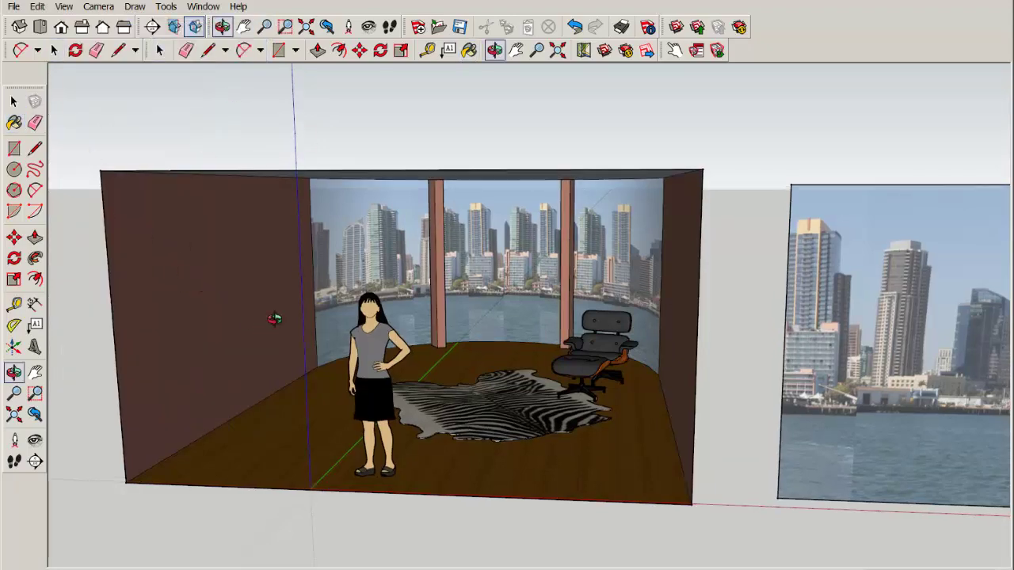